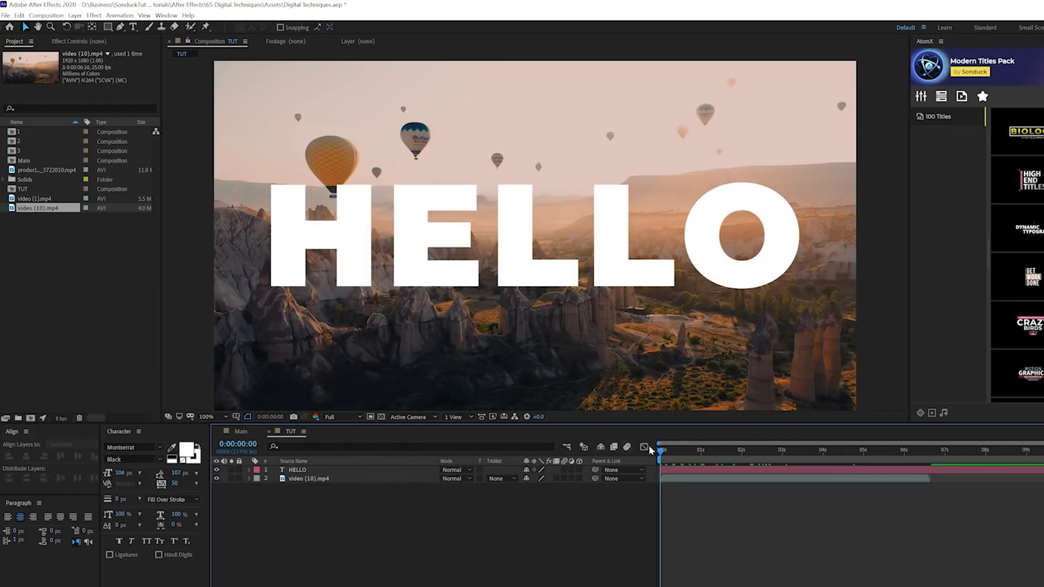
Scrub the Main composition's timeline forward and back to preview the promo's slide transitions
{"action": "left_click_drag", "start_coordinate": [650, 447], "coordinate": [918, 478]}
{"action": "left_click_drag", "start_coordinate": [770, 477], "coordinate": [799, 468]}
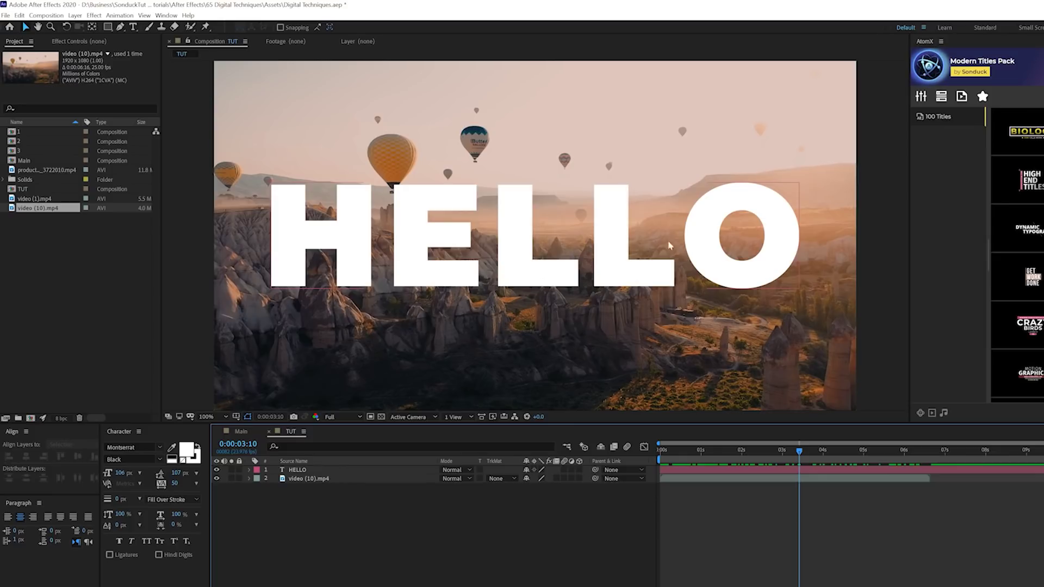
Apply the Color Correction Tint effect to the video (10).mp4 balloon footage
{"action": "left_click", "coordinate": [323, 480]}
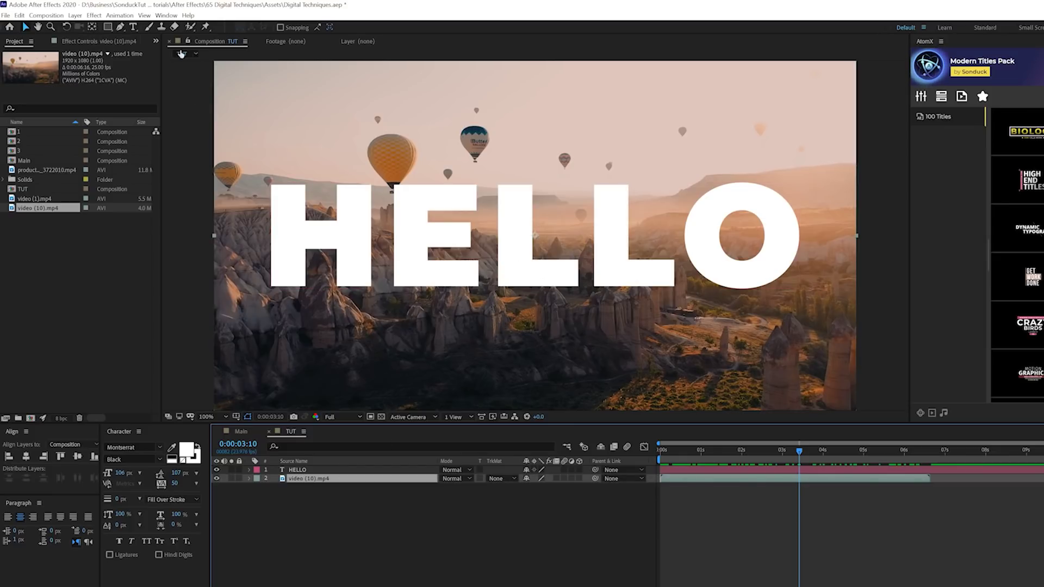
{"action": "left_click", "coordinate": [93, 16]}
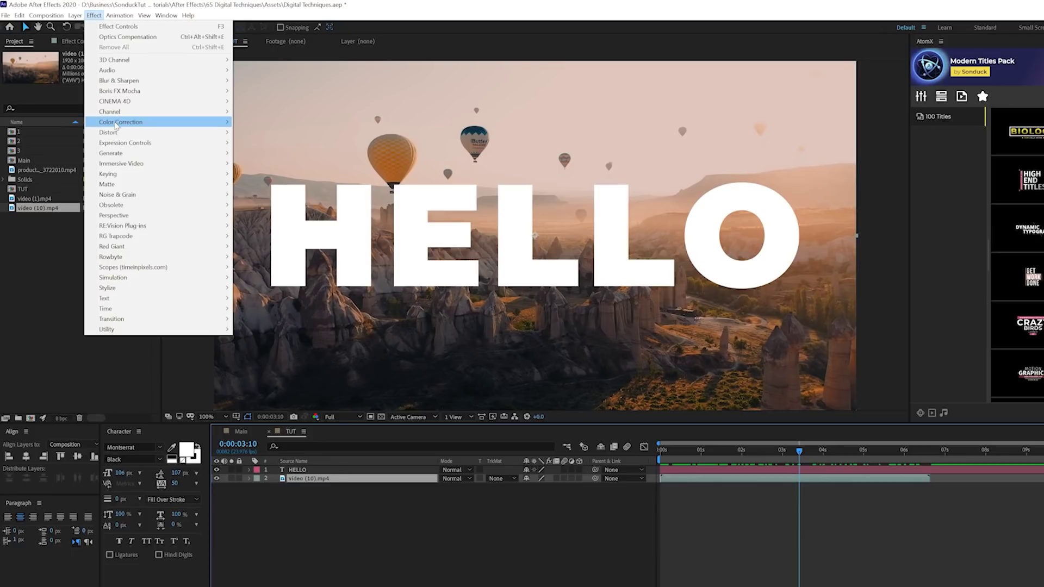
{"action": "mouse_move", "coordinate": [117, 123]}
{"action": "left_click", "coordinate": [250, 443]}
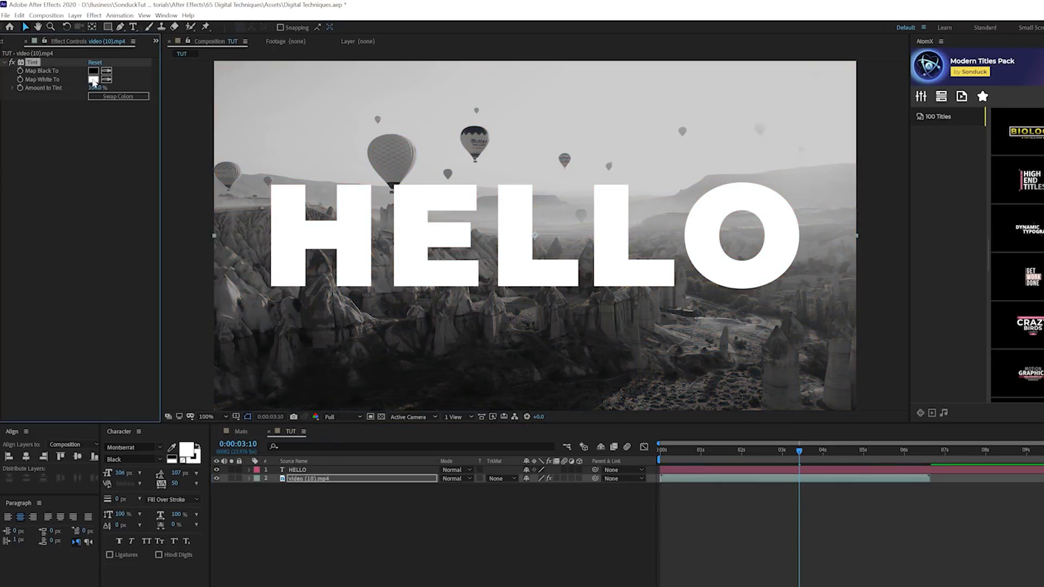
Set Tint's Map White To red F22121 and Map Black To dark blue 000E56
{"action": "left_click", "coordinate": [93, 79]}
{"action": "left_click_drag", "start_coordinate": [829, 306], "coordinate": [738, 302]}
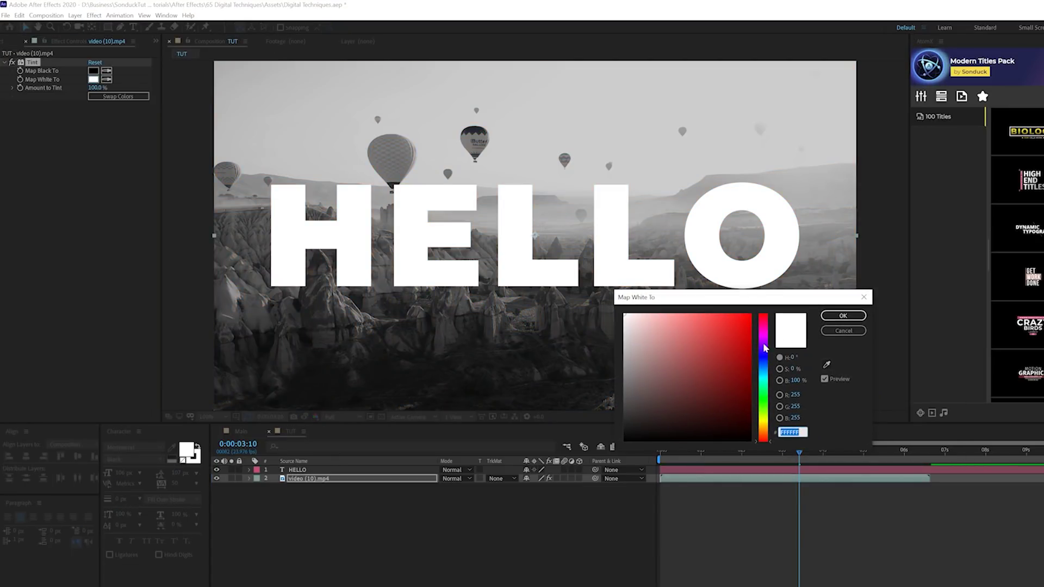
{"action": "left_click_drag", "start_coordinate": [727, 339], "coordinate": [733, 320]}
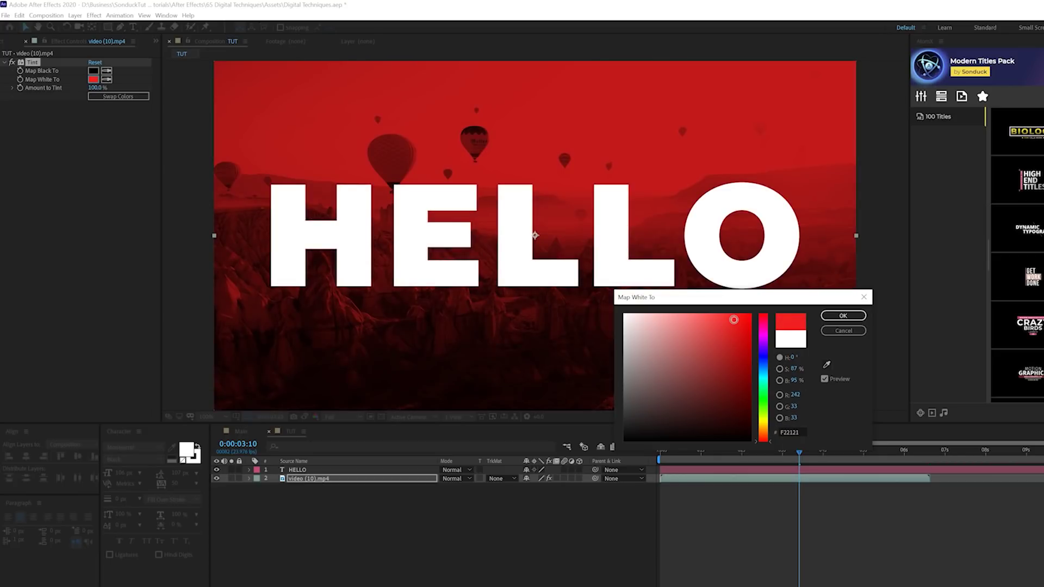
{"action": "mouse_move", "coordinate": [764, 434]}
{"action": "left_mouse_down"}
{"action": "mouse_move", "coordinate": [763, 345]}
{"action": "mouse_move", "coordinate": [767, 446]}
{"action": "left_mouse_up"}
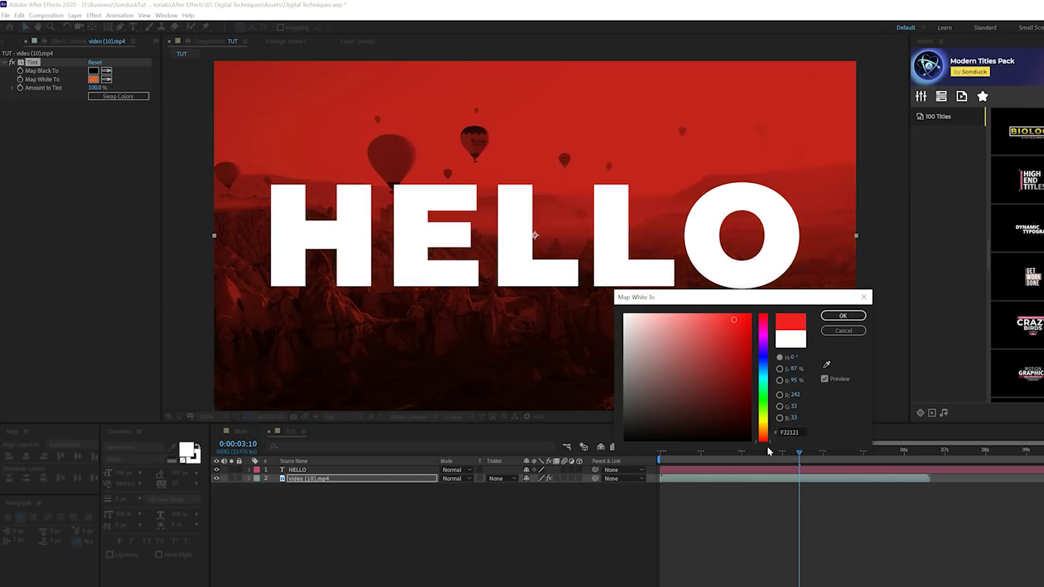
{"action": "left_click", "coordinate": [841, 317]}
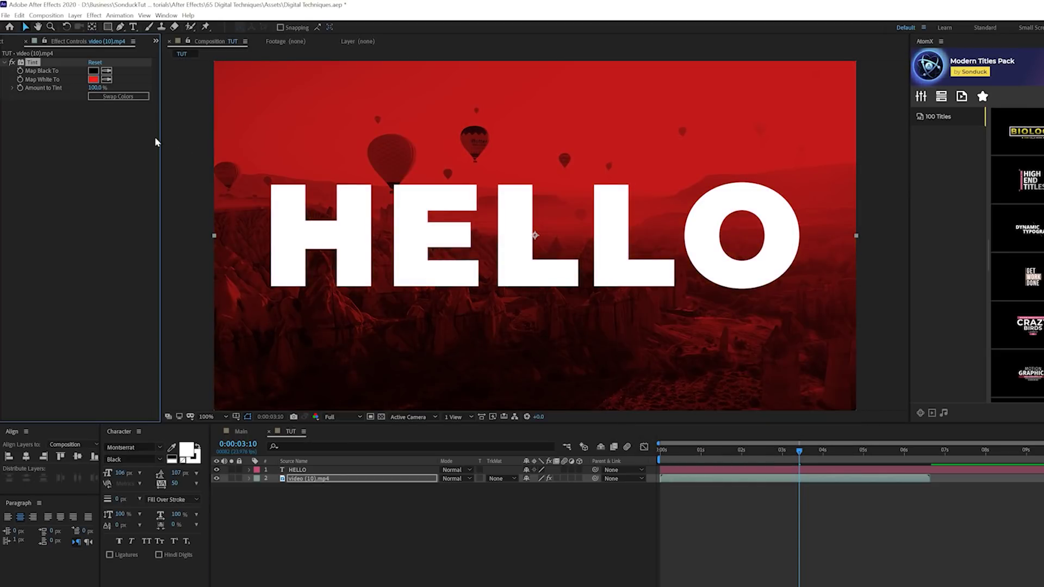
{"action": "left_click", "coordinate": [93, 70]}
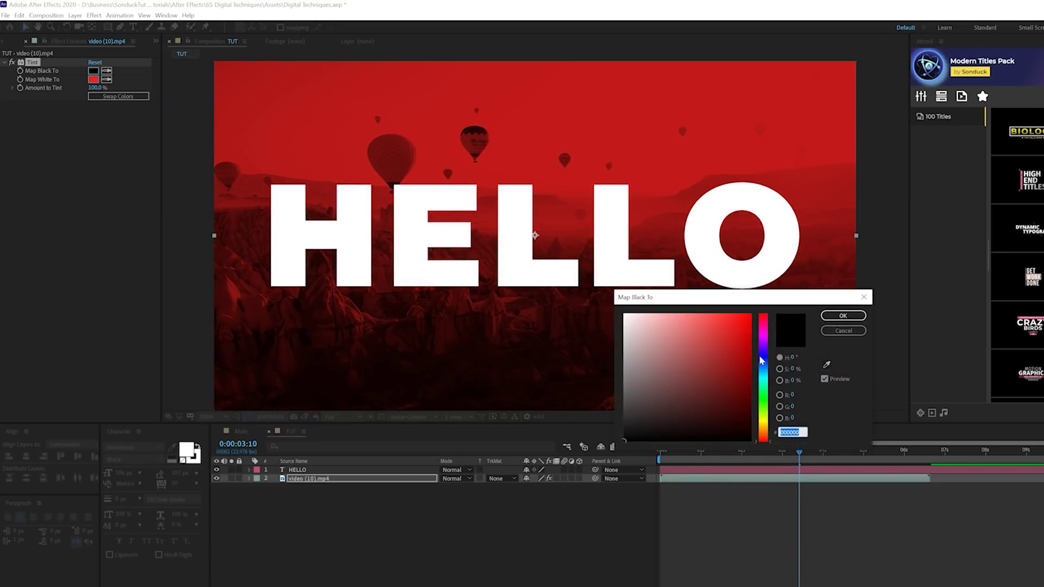
{"action": "mouse_move", "coordinate": [768, 363]}
{"action": "left_mouse_down"}
{"action": "mouse_move", "coordinate": [753, 389]}
{"action": "mouse_move", "coordinate": [749, 366]}
{"action": "mouse_move", "coordinate": [744, 420]}
{"action": "mouse_move", "coordinate": [758, 388]}
{"action": "left_mouse_up"}
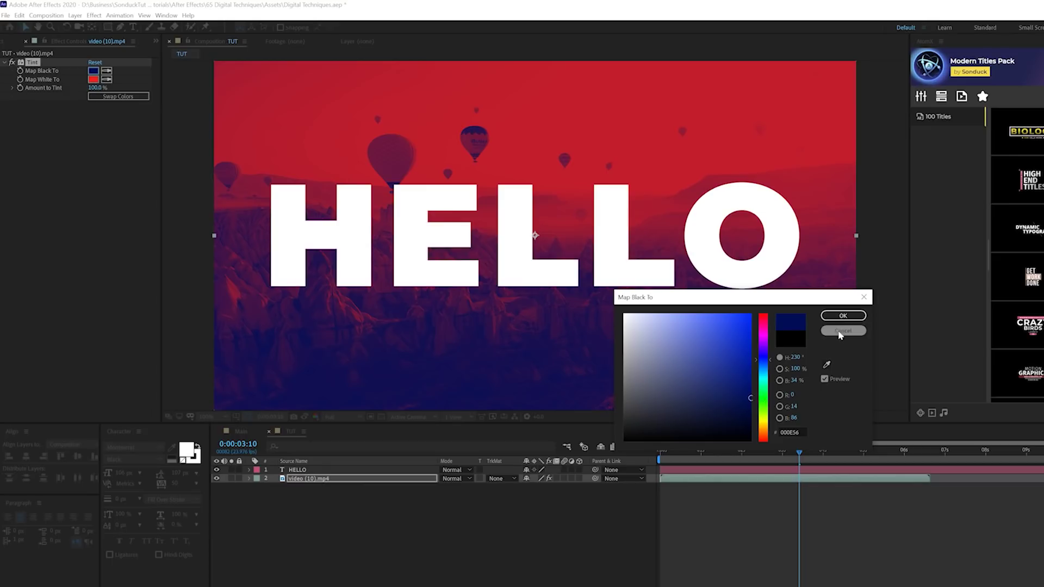
{"action": "left_click", "coordinate": [840, 316]}
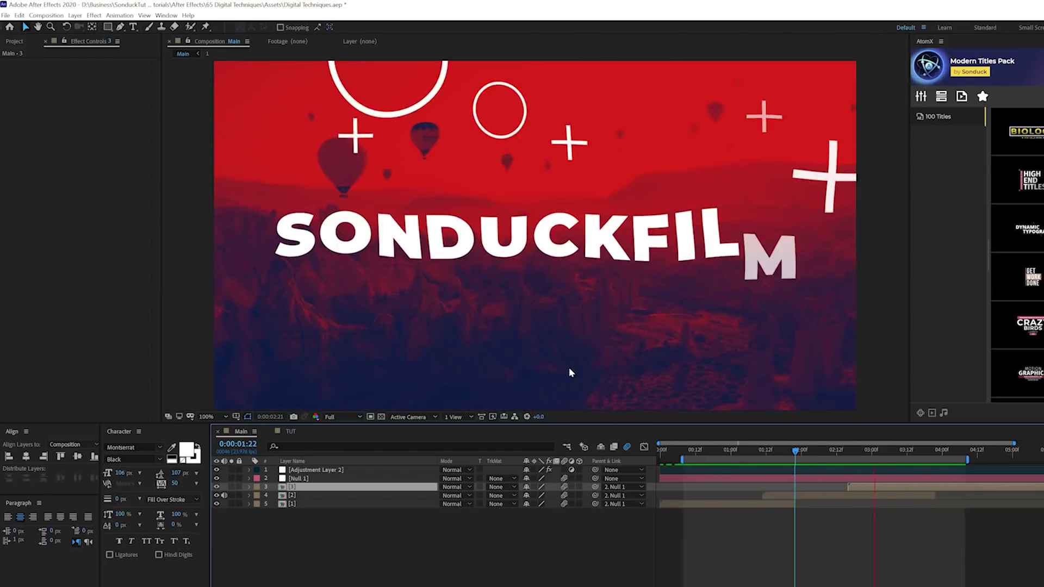
Switch to the TUT composition to see the tinted HELLO title
{"action": "left_click", "coordinate": [288, 430]}
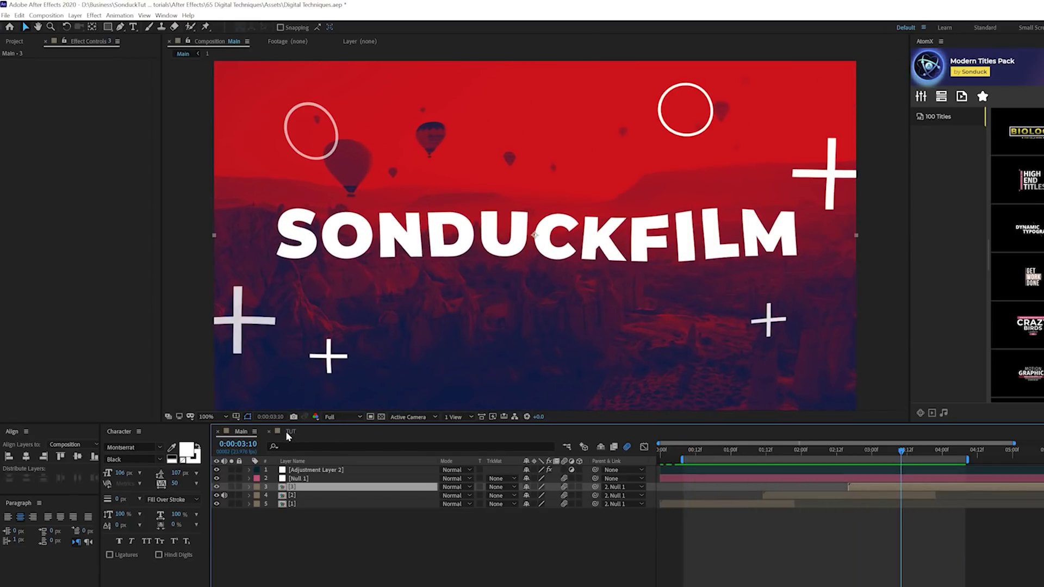
Add a text animator to HELLO with Position y 202 and Opacity 0%
{"action": "left_click", "coordinate": [288, 432]}
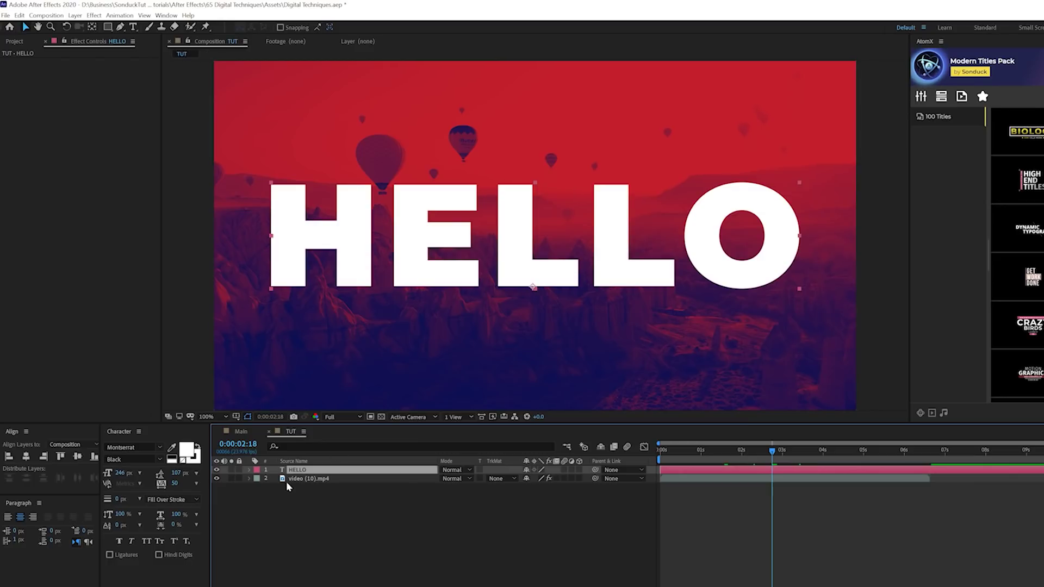
{"action": "left_click", "coordinate": [250, 470]}
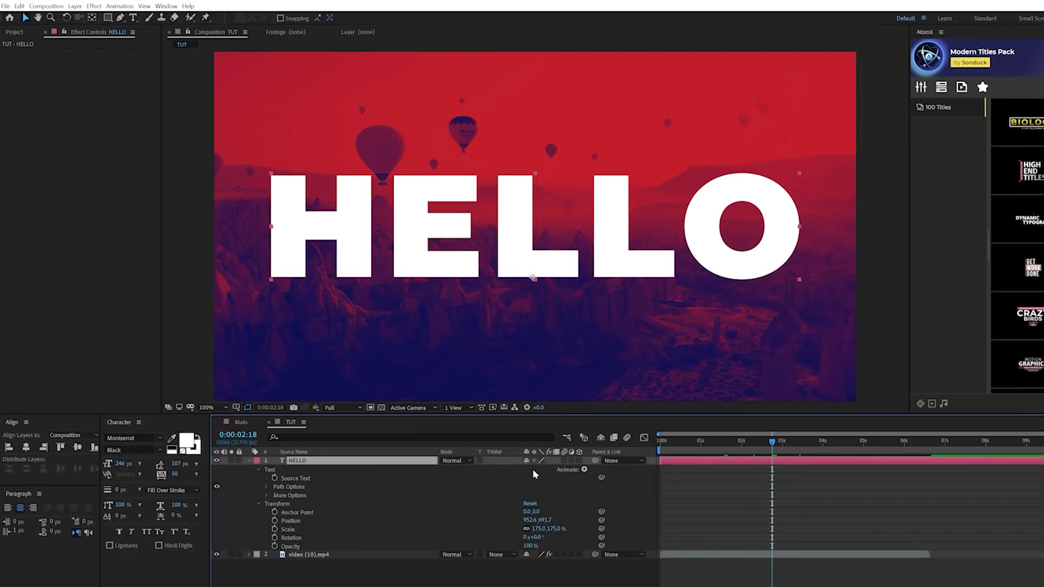
{"action": "left_click", "coordinate": [585, 433]}
{"action": "left_click", "coordinate": [620, 451]}
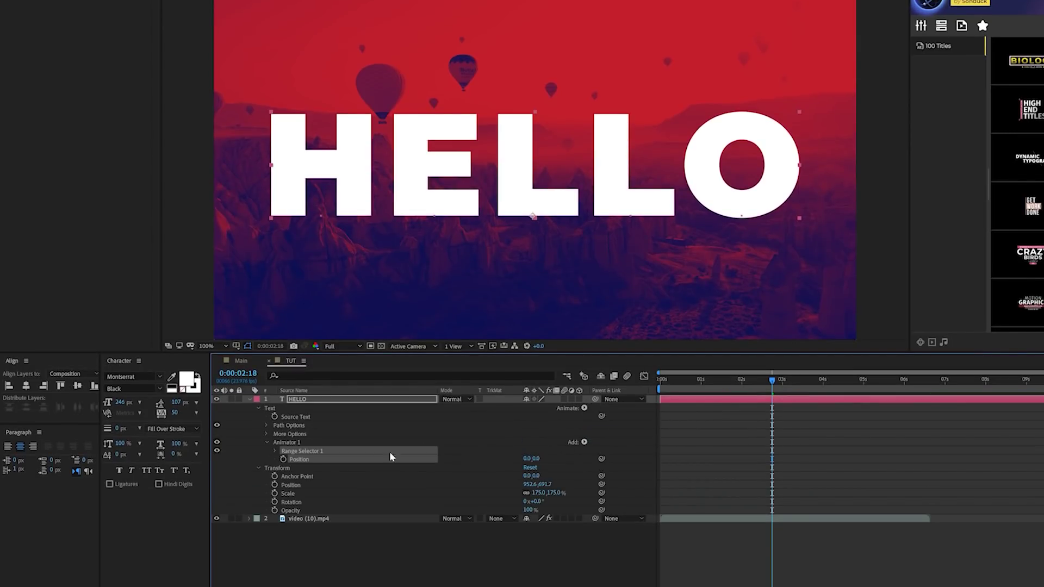
{"action": "mouse_move", "coordinate": [540, 458]}
{"action": "left_mouse_down"}
{"action": "mouse_move", "coordinate": [634, 463]}
{"action": "mouse_move", "coordinate": [558, 466]}
{"action": "left_mouse_up"}
{"action": "left_click", "coordinate": [584, 443]}
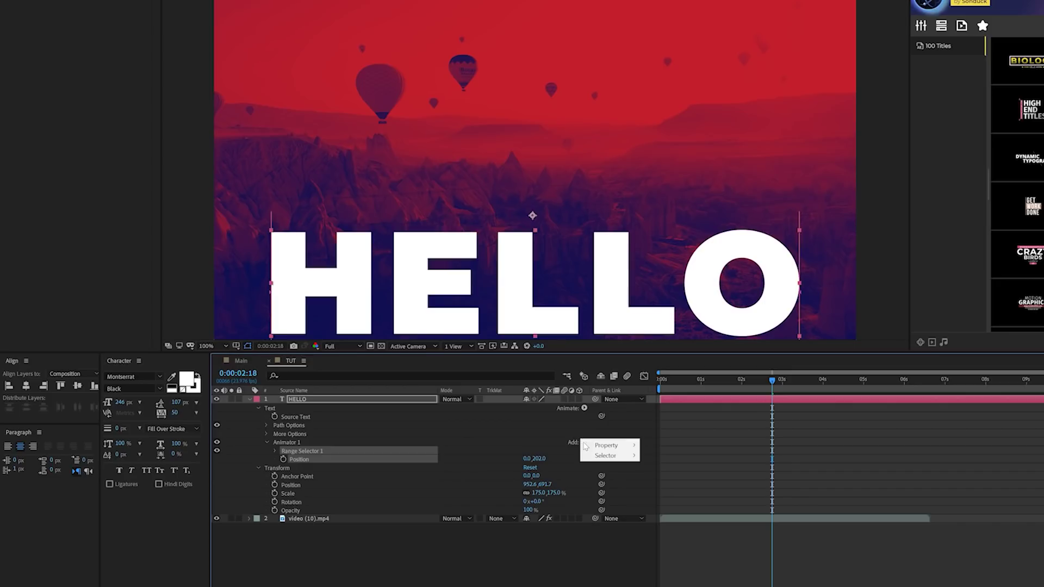
{"action": "mouse_move", "coordinate": [614, 446]}
{"action": "left_click", "coordinate": [688, 510]}
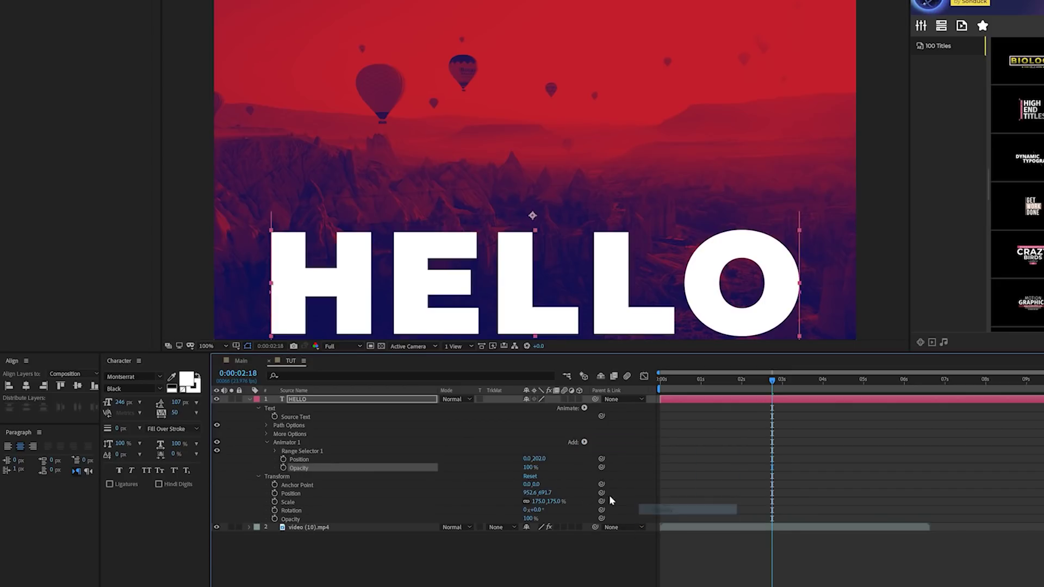
{"action": "left_click_drag", "start_coordinate": [526, 471], "coordinate": [359, 467]}
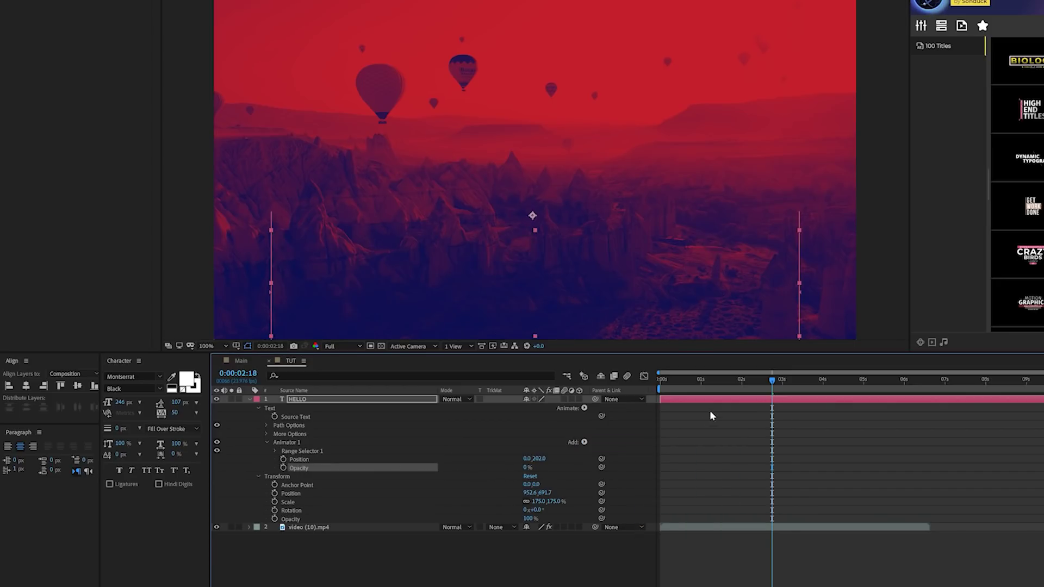
Keyframe the Range Selector Start from 0% to 100%, then preview it in Main
{"action": "left_click_drag", "start_coordinate": [706, 380], "coordinate": [651, 379]}
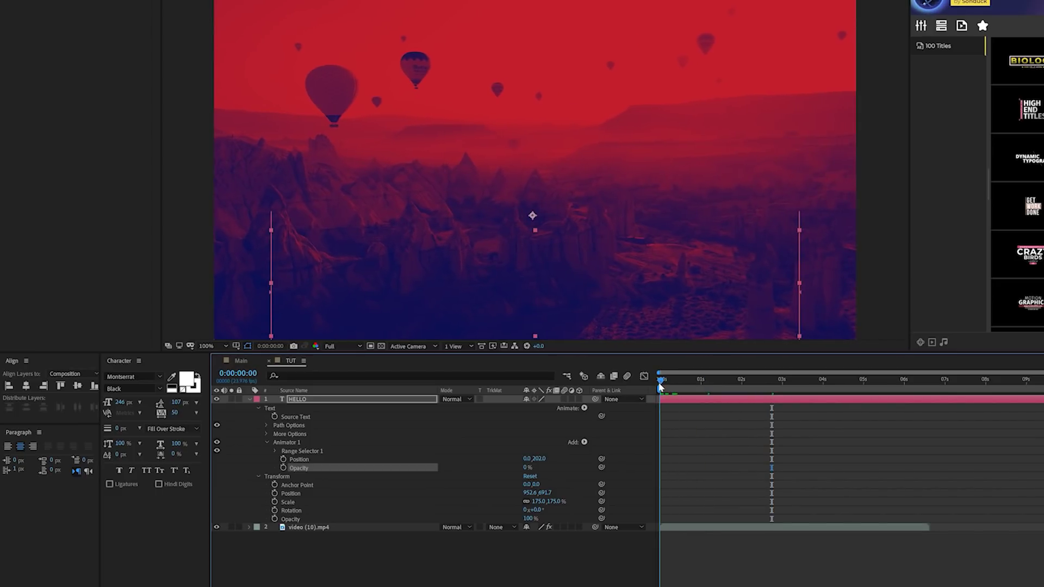
{"action": "left_click", "coordinate": [276, 450]}
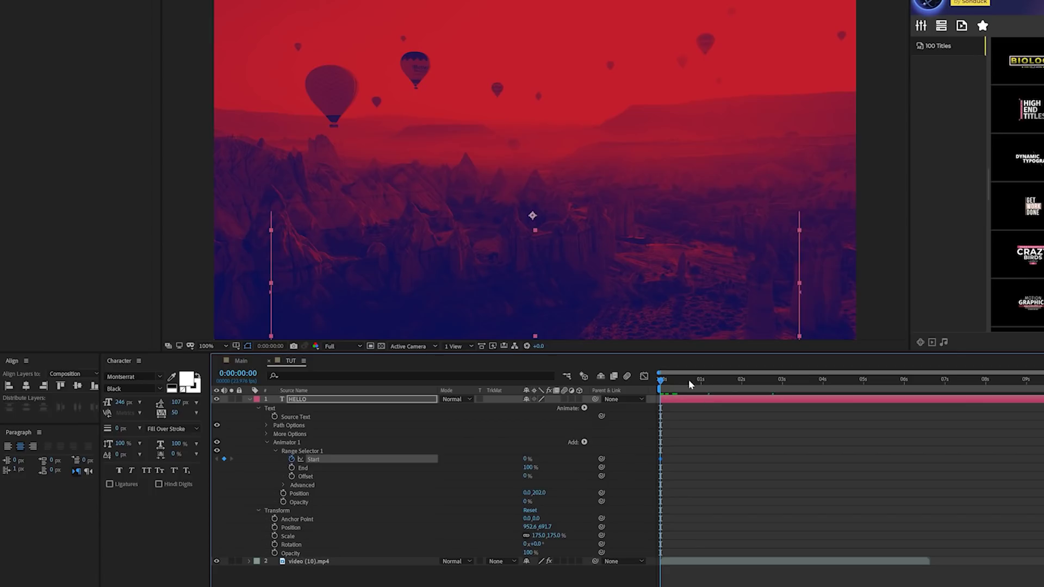
{"action": "mouse_move", "coordinate": [689, 381]}
{"action": "left_mouse_down"}
{"action": "mouse_move", "coordinate": [716, 384]}
{"action": "mouse_move", "coordinate": [691, 386]}
{"action": "left_mouse_up"}
{"action": "key", "text": "F2"}
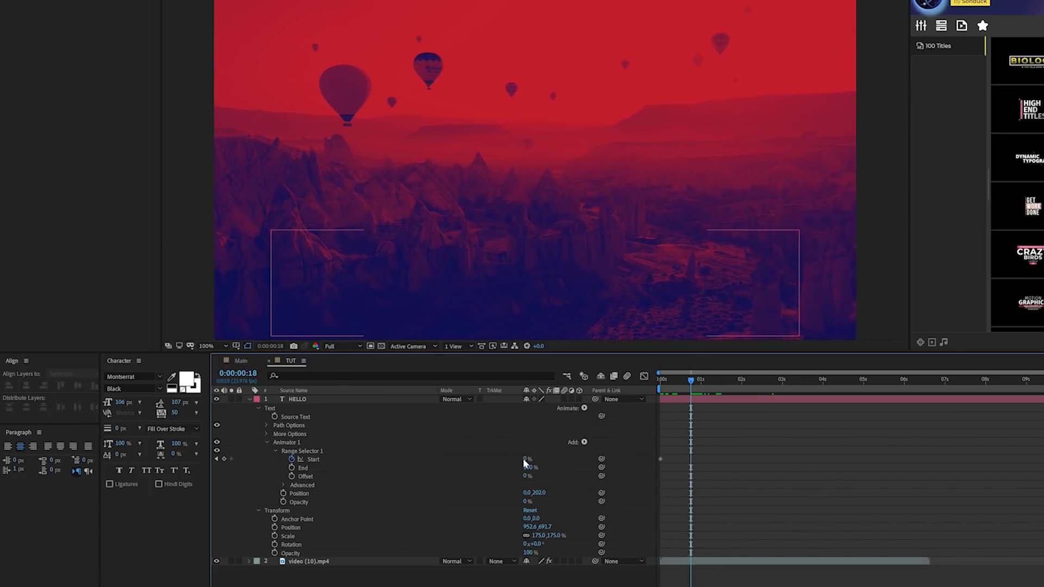
{"action": "left_click_drag", "start_coordinate": [526, 458], "coordinate": [598, 465]}
{"action": "left_click_drag", "start_coordinate": [809, 421], "coordinate": [605, 472]}
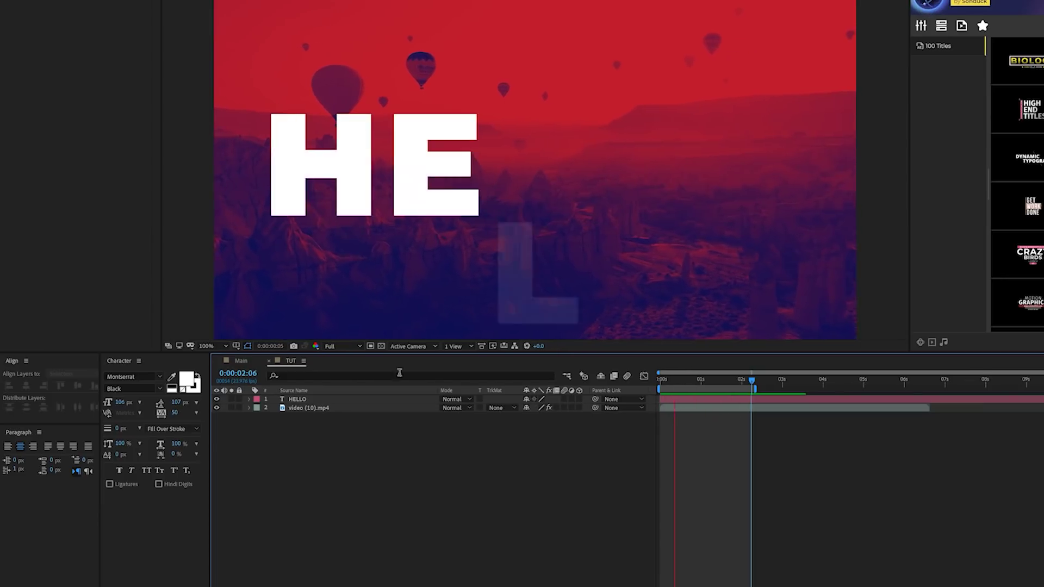
{"action": "left_click", "coordinate": [240, 361]}
{"action": "left_click_drag", "start_coordinate": [708, 385], "coordinate": [870, 394]}
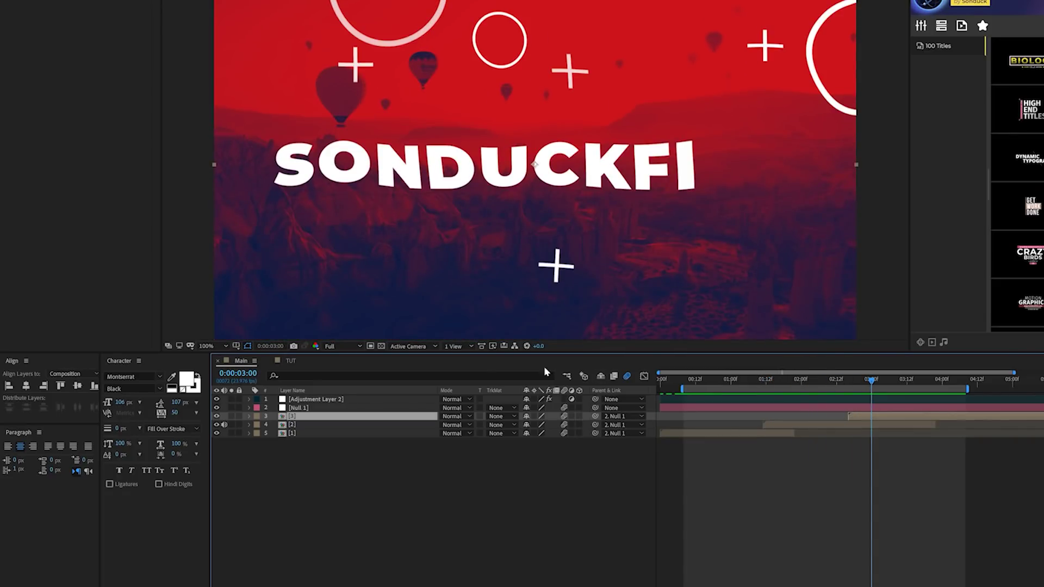
Play back the HELLO letter-by-letter animation in the TUT composition
{"action": "left_click", "coordinate": [292, 362]}
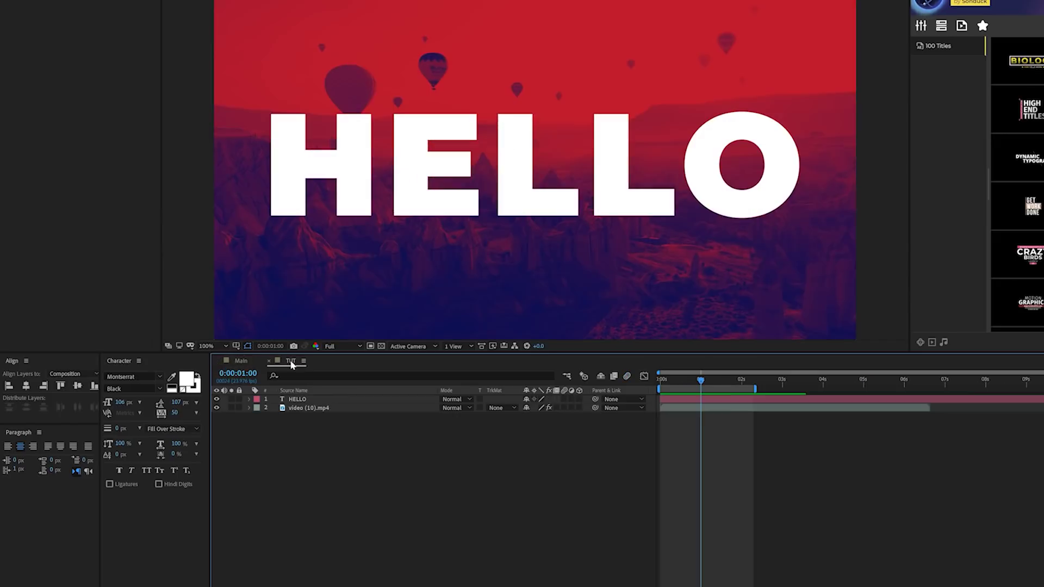
{"action": "left_click_drag", "start_coordinate": [695, 381], "coordinate": [723, 387]}
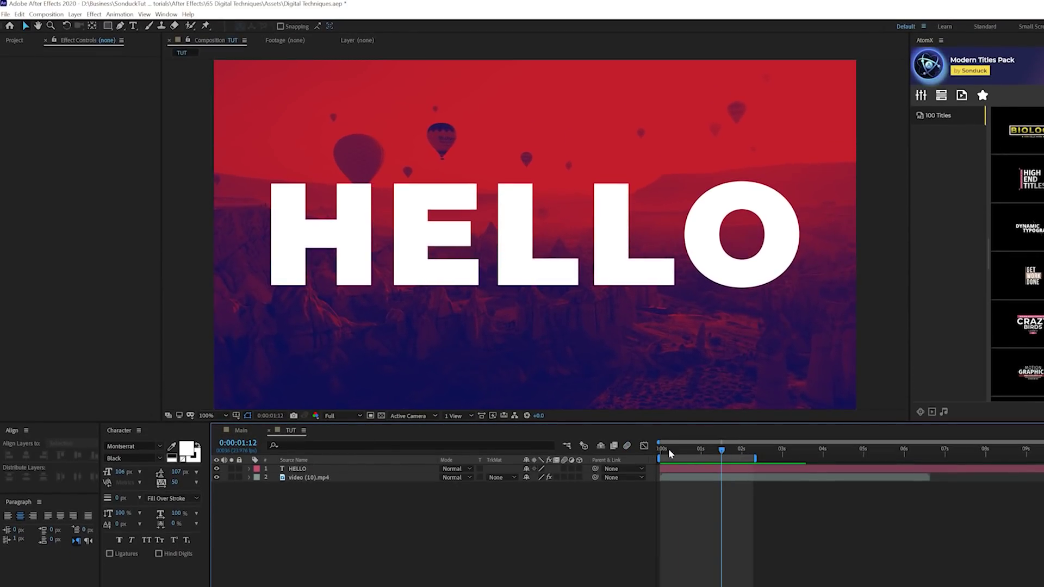
{"action": "left_click_drag", "start_coordinate": [669, 452], "coordinate": [652, 448]}
{"action": "key", "text": "space"}
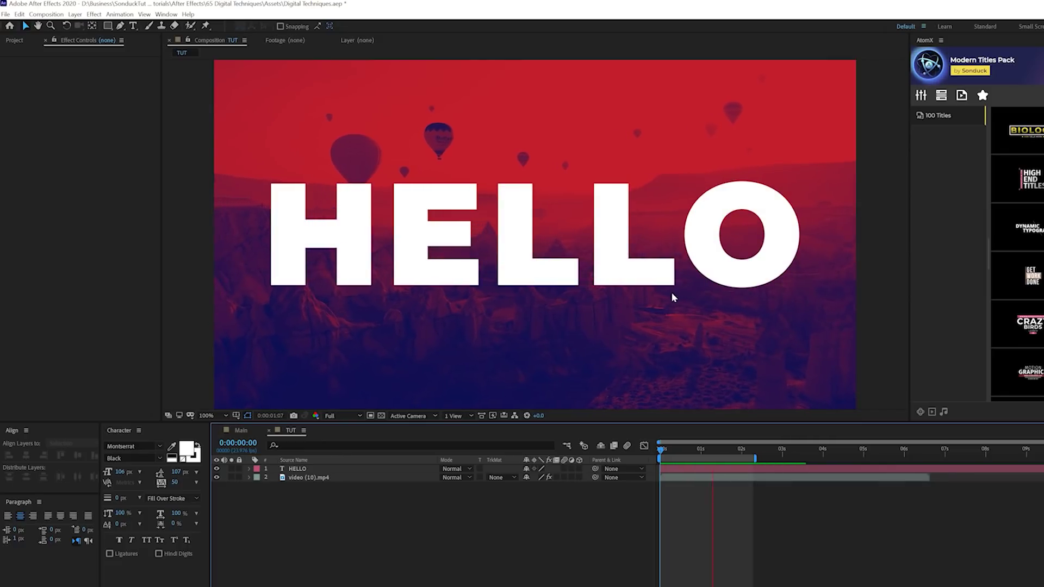
Scrub the Main comp between the HELLO and SUBSCRIBE slides, then return to TUT
{"action": "left_click", "coordinate": [240, 431]}
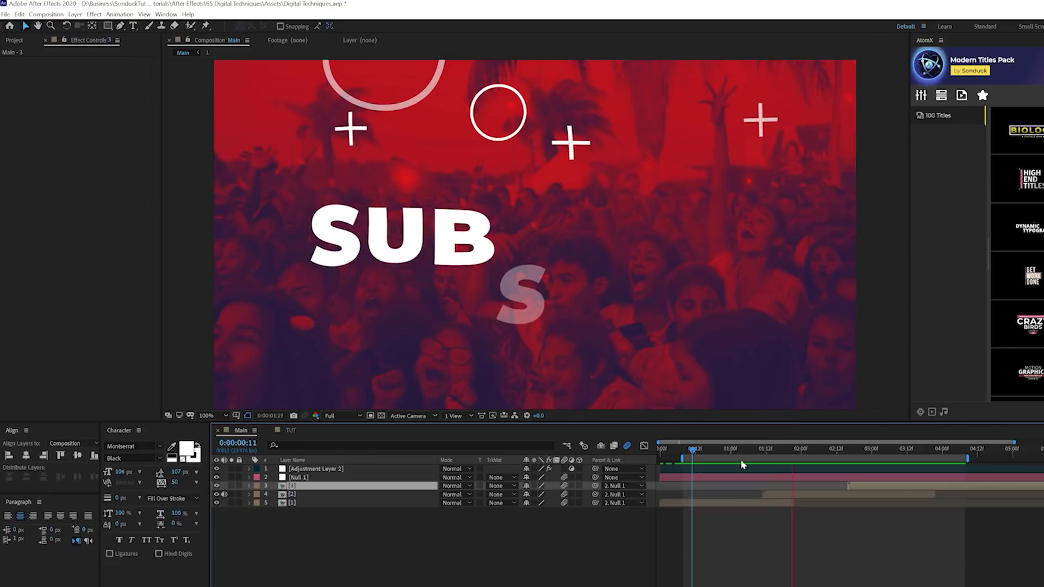
{"action": "left_click_drag", "start_coordinate": [786, 450], "coordinate": [807, 452]}
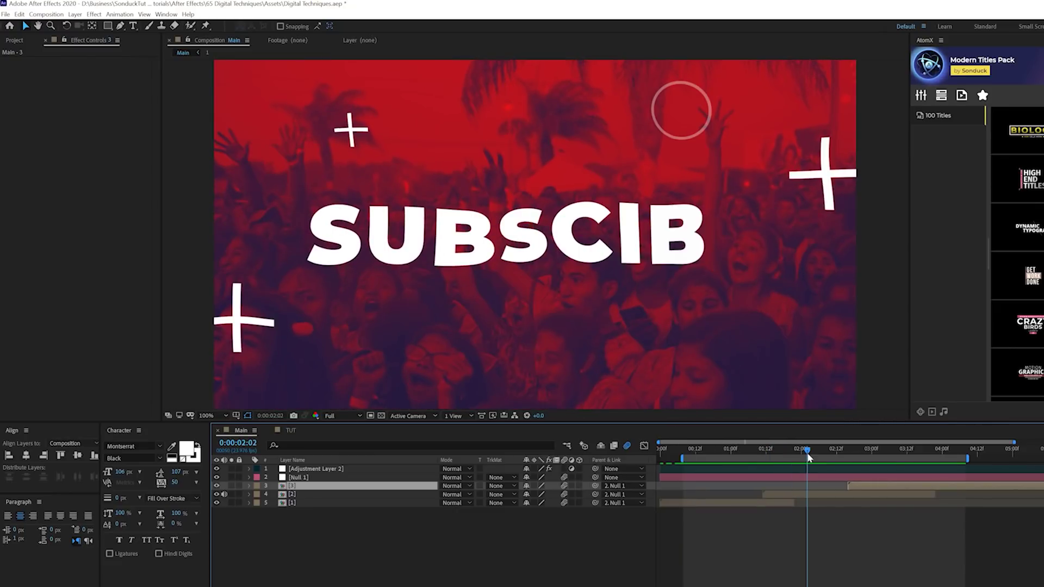
{"action": "left_click_drag", "start_coordinate": [735, 450], "coordinate": [713, 451]}
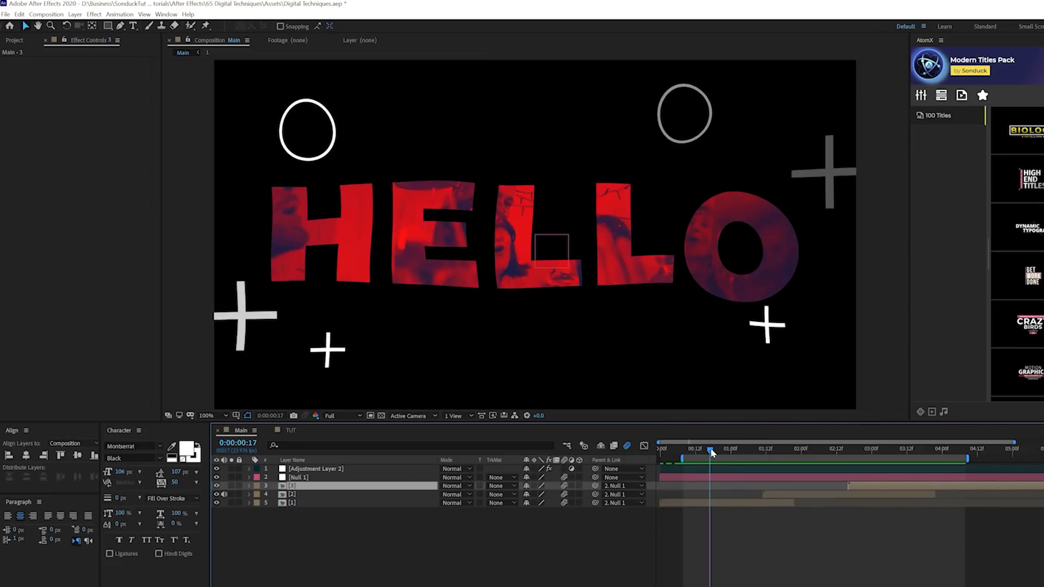
{"action": "left_click", "coordinate": [291, 431]}
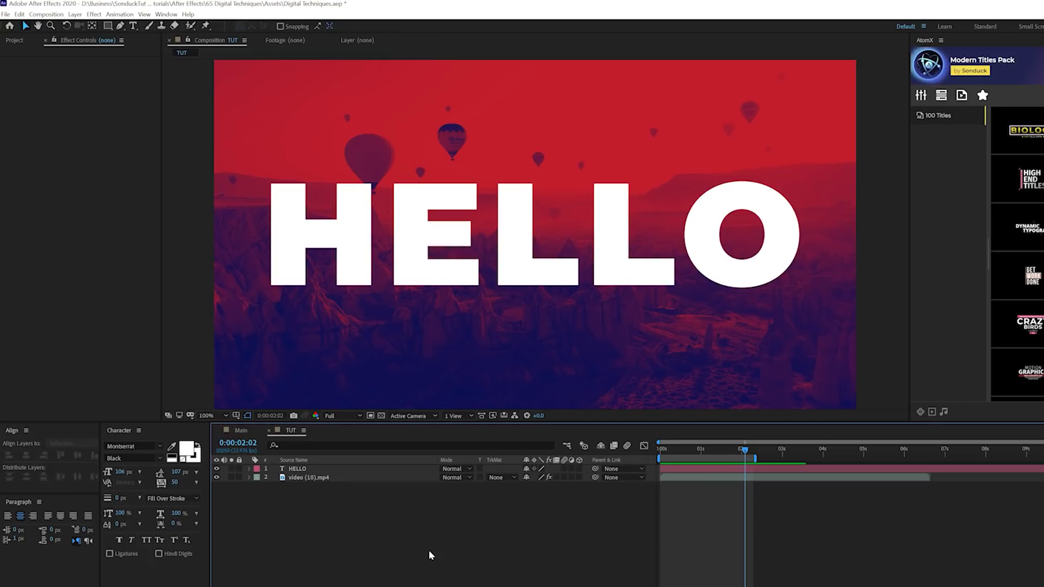
Draw a white circle outline near the frame's upper left with its anchor centred
{"action": "left_click_drag", "start_coordinate": [108, 25], "coordinate": [132, 49]}
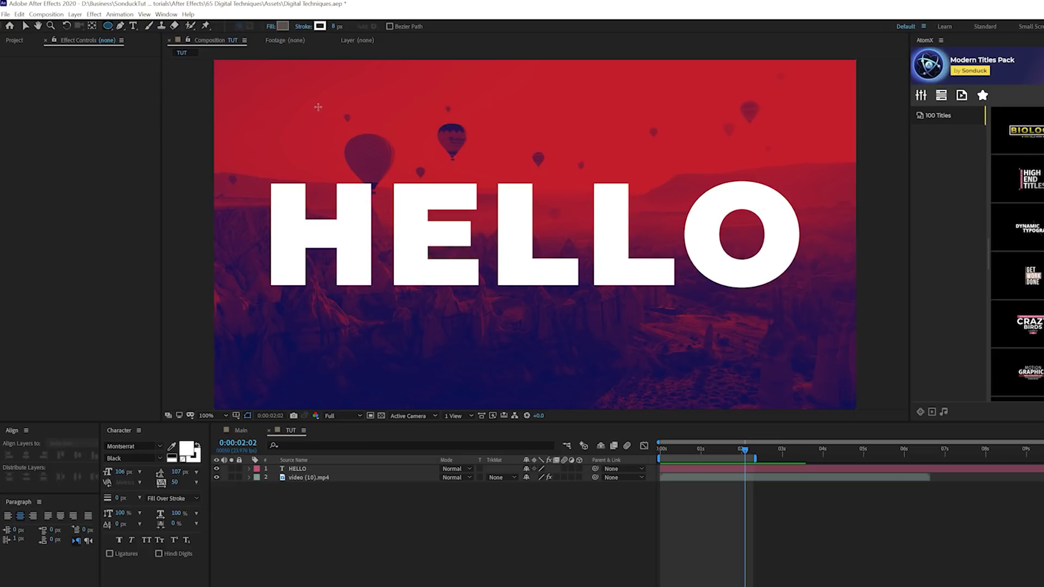
{"action": "left_click_drag", "start_coordinate": [318, 107], "coordinate": [365, 157]}
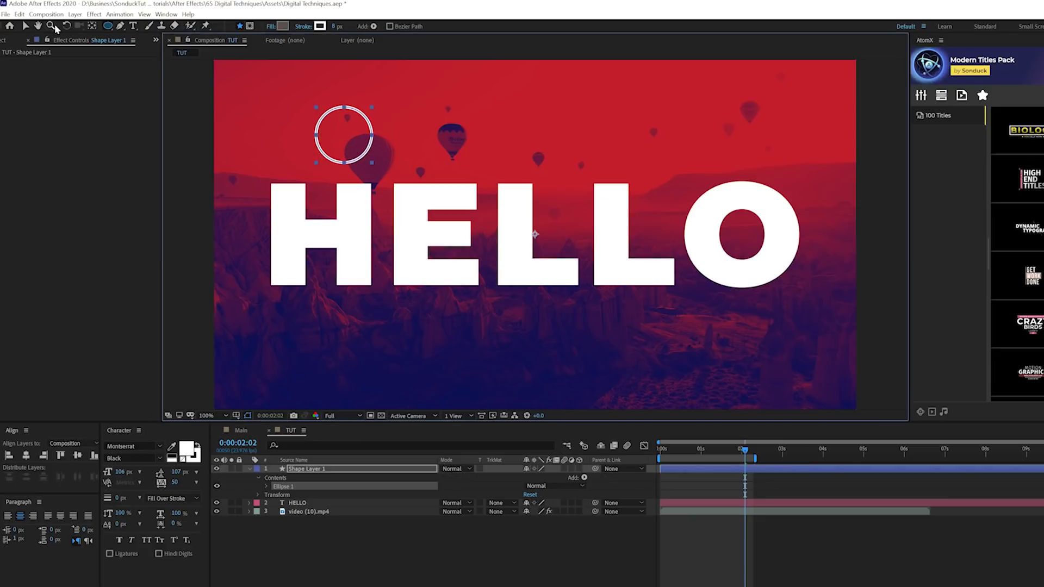
{"action": "key", "text": "v"}
{"action": "left_click", "coordinate": [330, 468]}
{"action": "key", "text": "ctrl+alt+Home"}
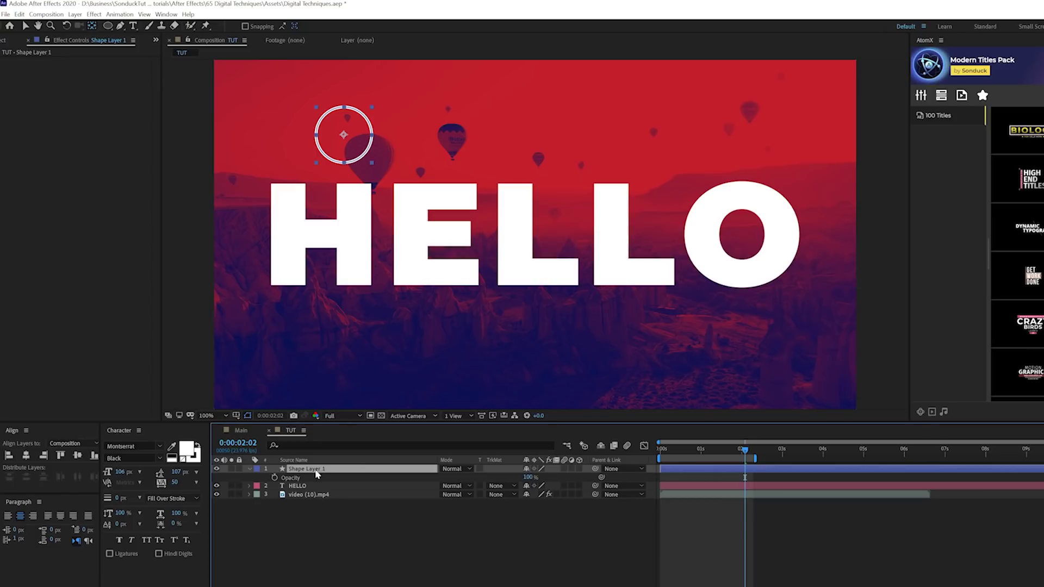
Give the circle's opacity a wiggle(10,100) expression and solo it to check the flicker
{"action": "left_click", "coordinate": [274, 478], "text": "alt"}
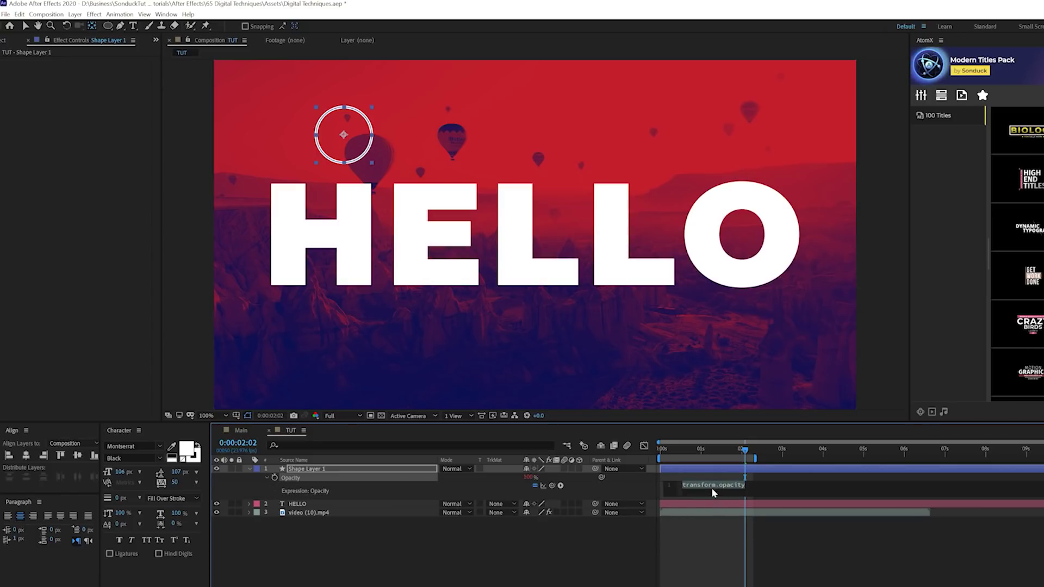
{"action": "type", "text": "wiggle(10,100"}
{"action": "left_click", "coordinate": [640, 523]}
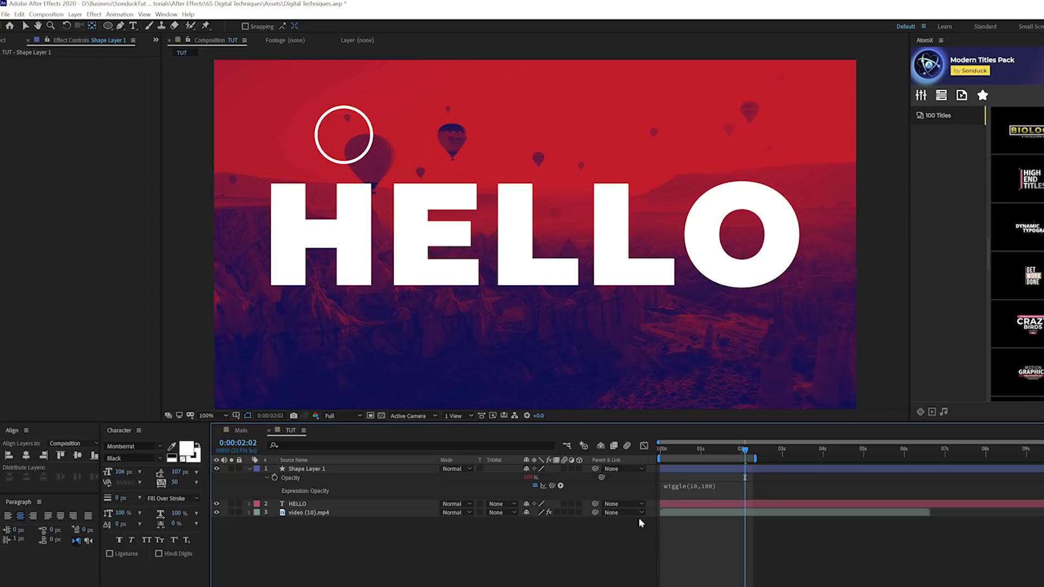
{"action": "left_click", "coordinate": [231, 468]}
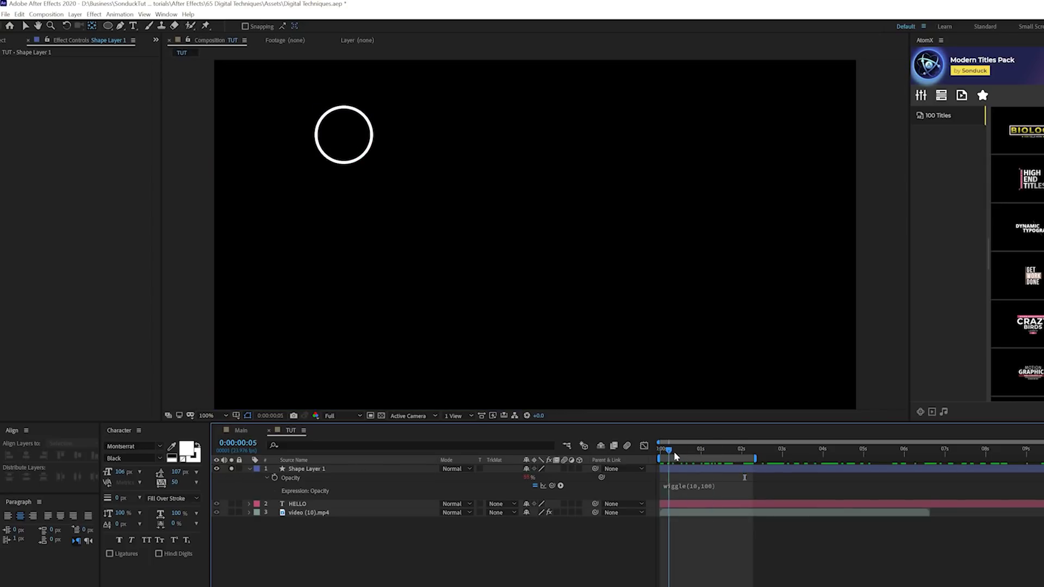
{"action": "left_click", "coordinate": [718, 453]}
{"action": "left_click", "coordinate": [232, 469]}
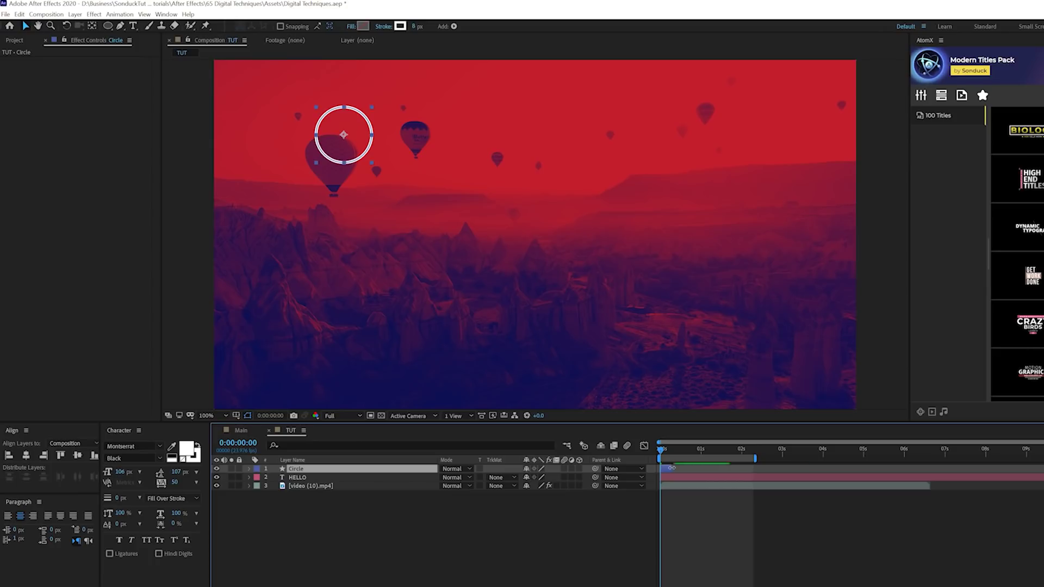
{"action": "left_click_drag", "start_coordinate": [664, 449], "coordinate": [690, 449]}
{"action": "key", "text": "equal"}
{"action": "key", "text": "equal"}
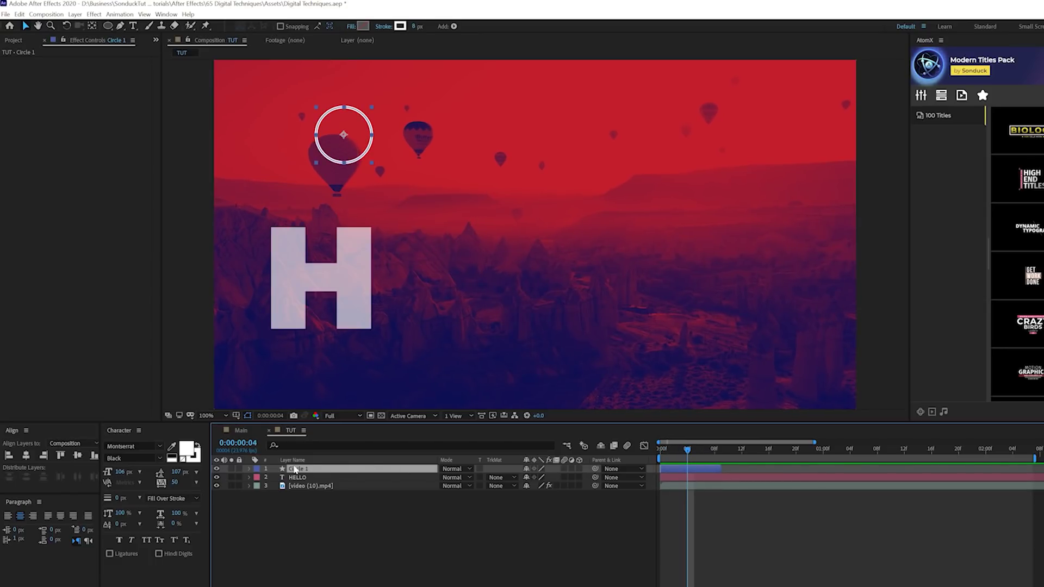
Duplicate the circle repeatedly and scatter the copies around HELLO
{"action": "left_click", "coordinate": [19, 14]}
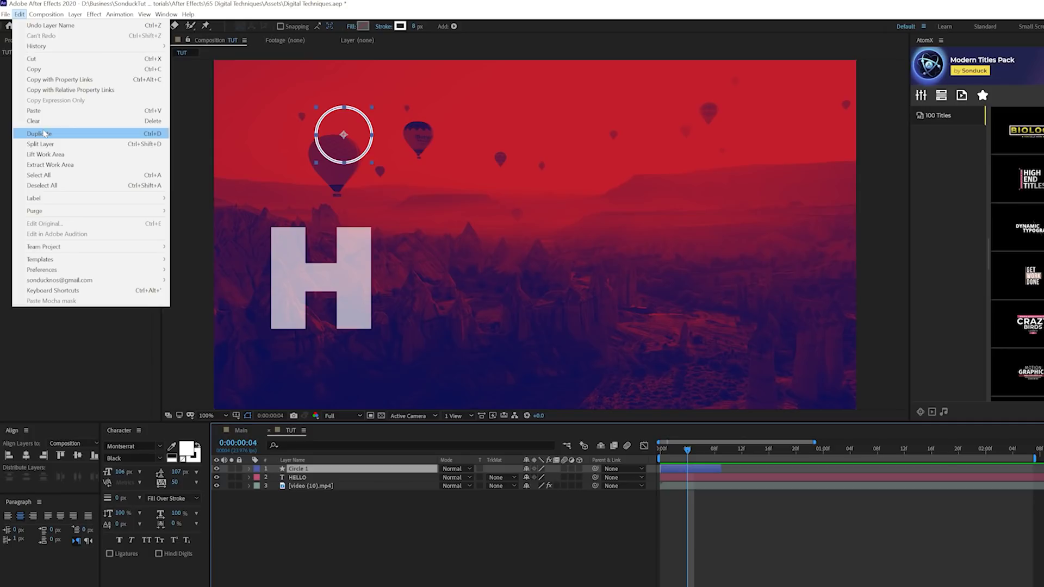
{"action": "left_click", "coordinate": [25, 133]}
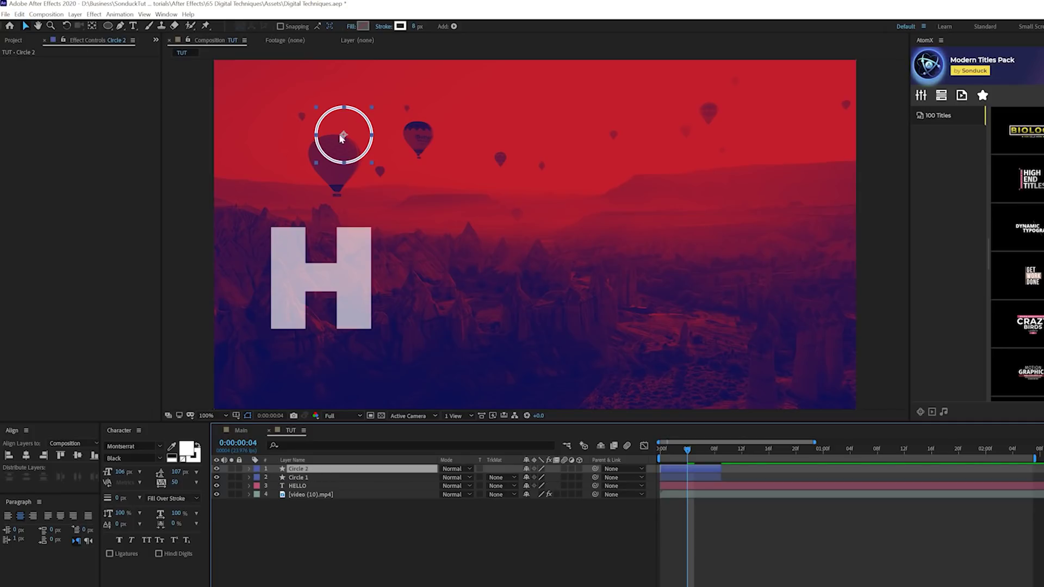
{"action": "left_click_drag", "start_coordinate": [345, 136], "coordinate": [461, 147]}
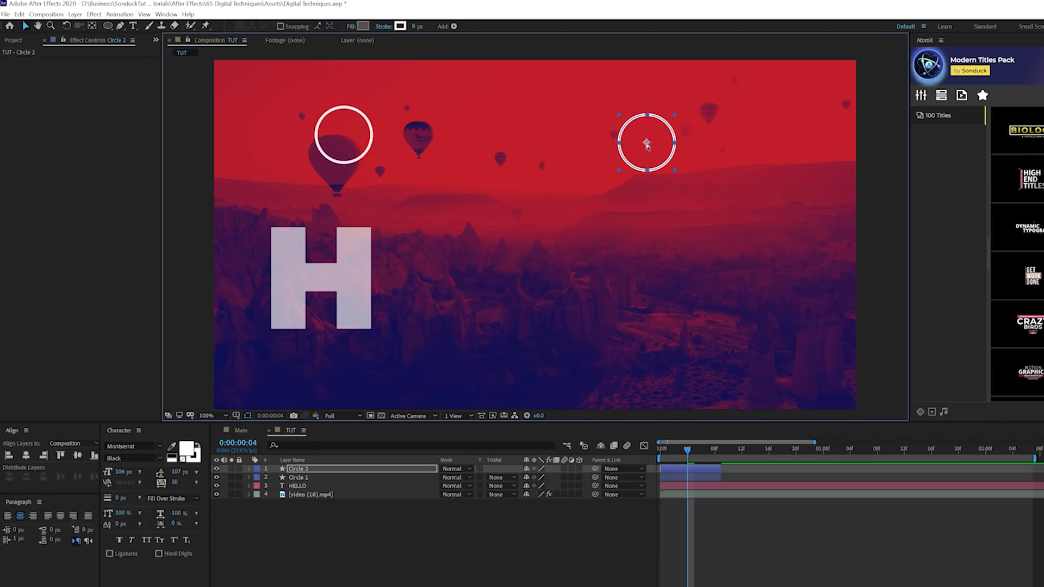
{"action": "key", "text": "ctrl+d"}
{"action": "key", "text": "ctrl+d"}
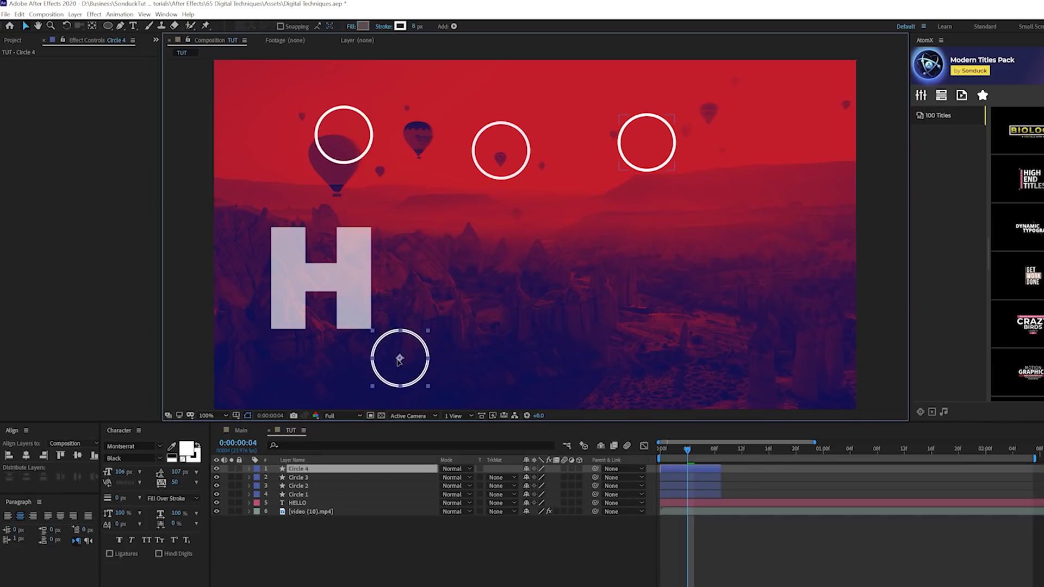
{"action": "key", "text": "ctrl+d"}
{"action": "left_click_drag", "start_coordinate": [400, 362], "coordinate": [422, 360]}
{"action": "key", "text": "ctrl+d"}
{"action": "left_click_drag", "start_coordinate": [599, 356], "coordinate": [385, 200]}
{"action": "key", "text": "ctrl+d"}
{"action": "key", "text": "ctrl+d"}
{"action": "left_click_drag", "start_coordinate": [304, 190], "coordinate": [789, 172]}
{"action": "key", "text": "ctrl+d"}
{"action": "key", "text": "ctrl+d"}
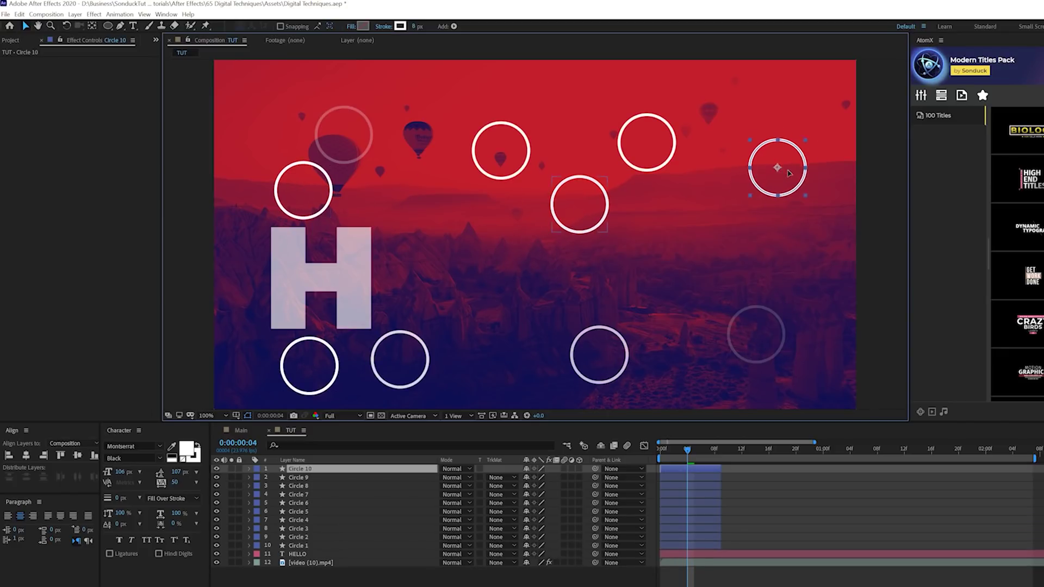
{"action": "left_click", "coordinate": [687, 466]}
{"action": "key", "text": "ctrl+d"}
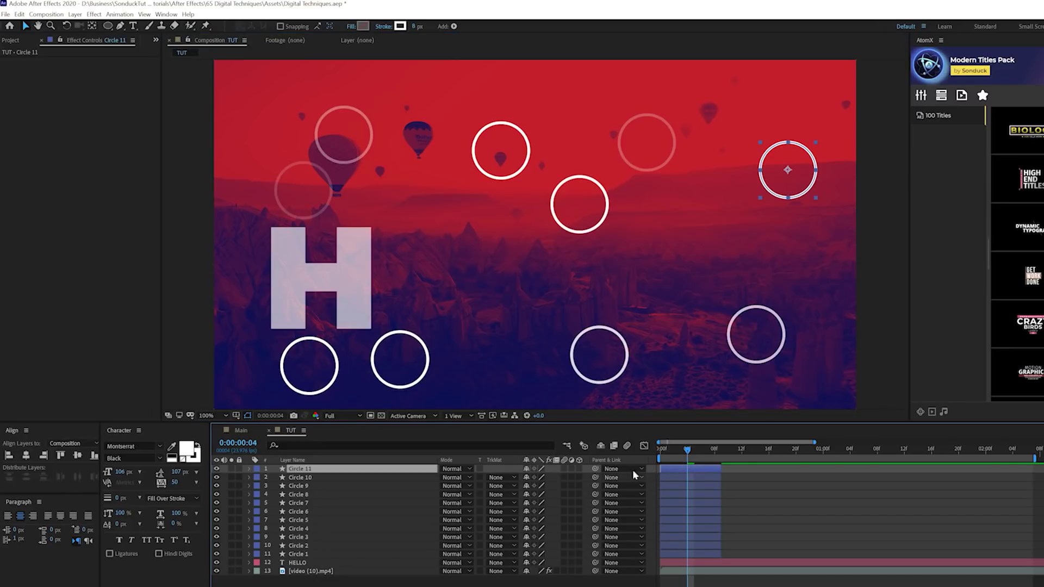
Scale Circle 11 to 262% and duplicate it into the frame's corners
{"action": "key", "text": "s"}
{"action": "left_click_drag", "start_coordinate": [541, 479], "coordinate": [618, 473]}
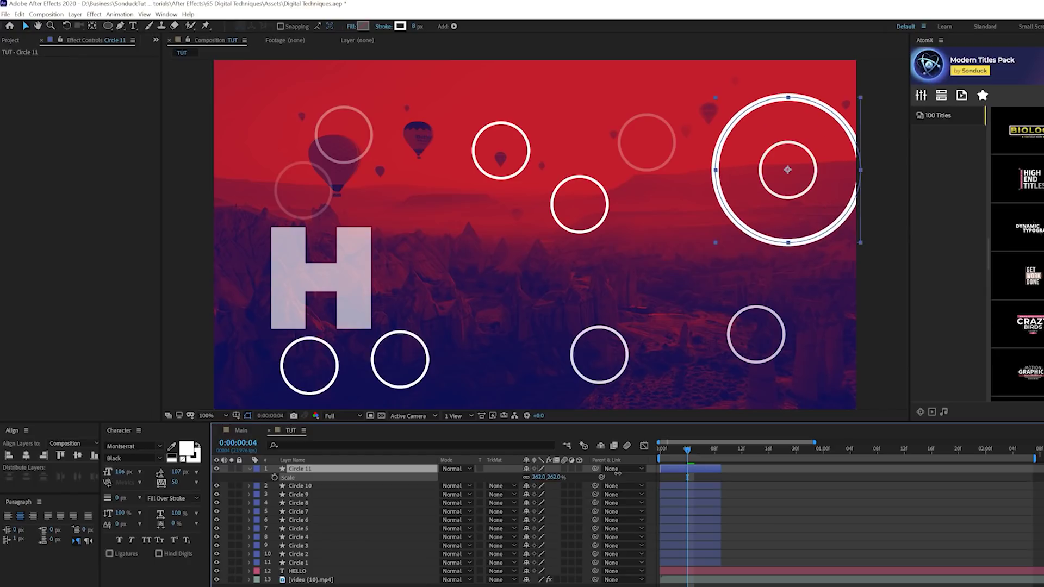
{"action": "left_click_drag", "start_coordinate": [787, 170], "coordinate": [235, 82]}
{"action": "key", "text": "comma"}
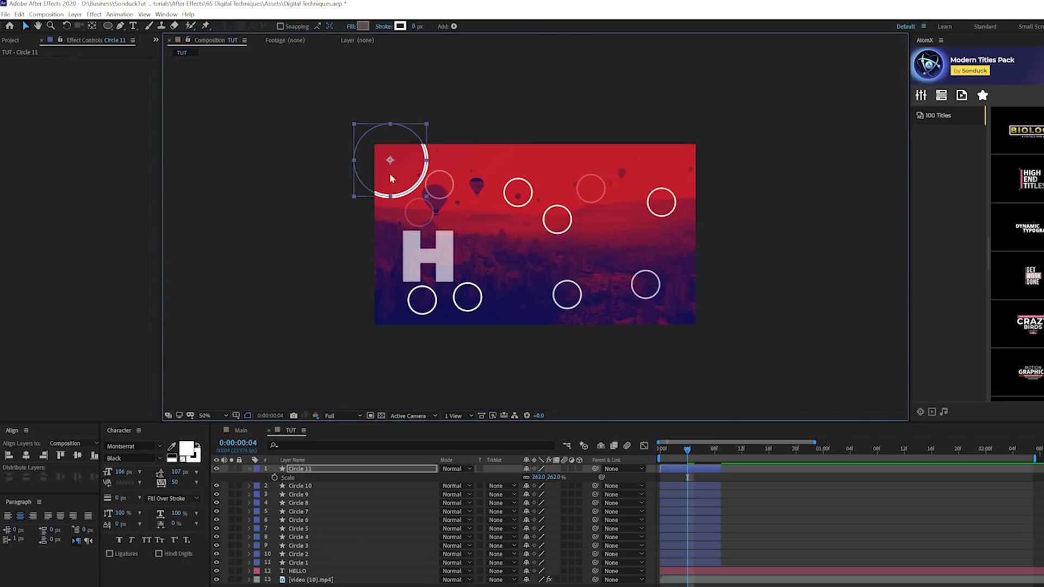
{"action": "key", "text": "ctrl+d"}
{"action": "left_click_drag", "start_coordinate": [390, 162], "coordinate": [389, 316]}
{"action": "key", "text": "ctrl+d"}
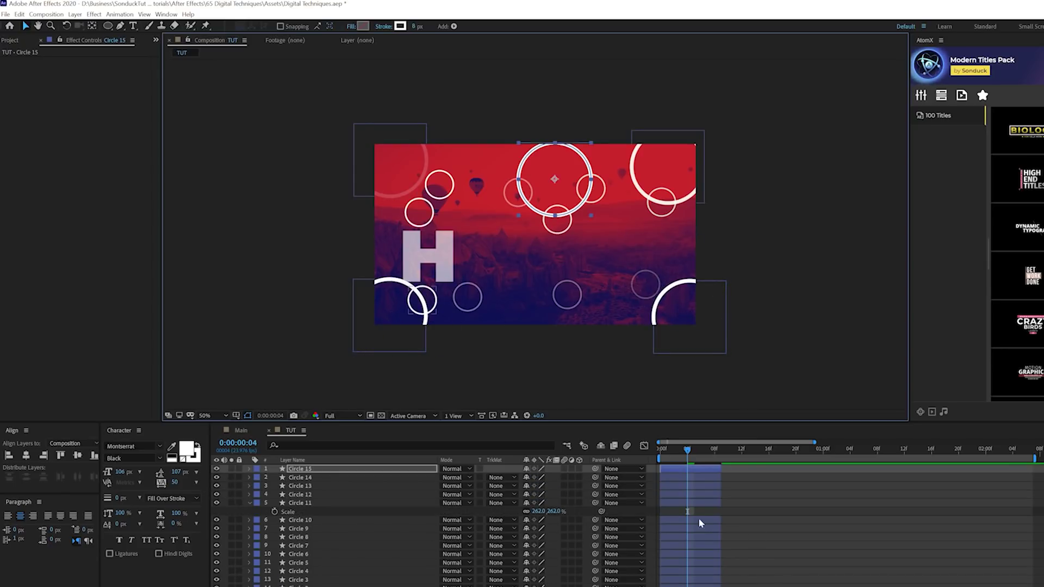
{"action": "left_click", "coordinate": [670, 512]}
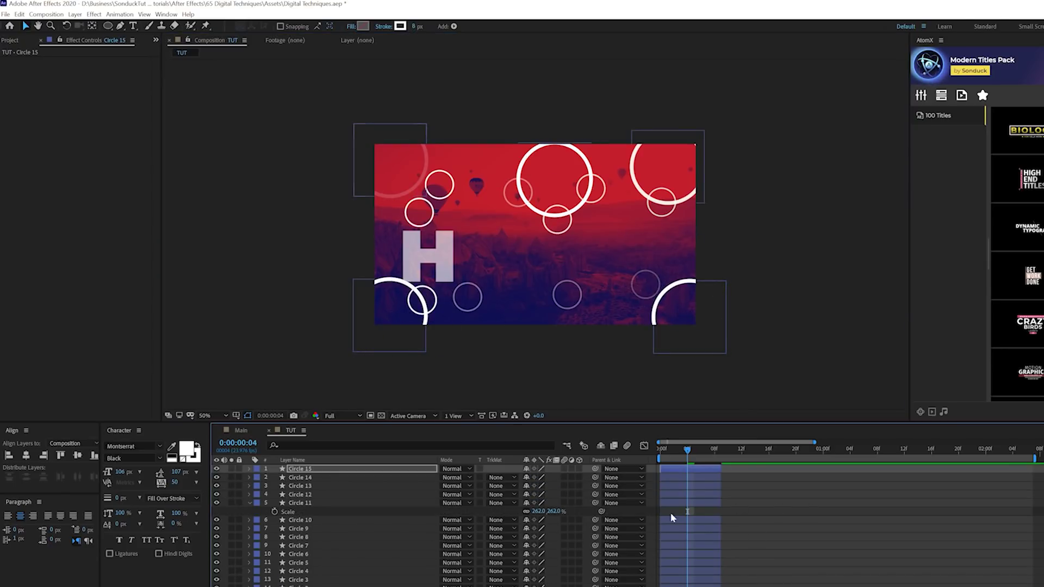
{"action": "left_click", "coordinate": [248, 502]}
Offset the circle layers' start times, from Circle 15 down to Circle 1, so they appear at different moments
{"action": "left_click_drag", "start_coordinate": [672, 467], "coordinate": [782, 463]}
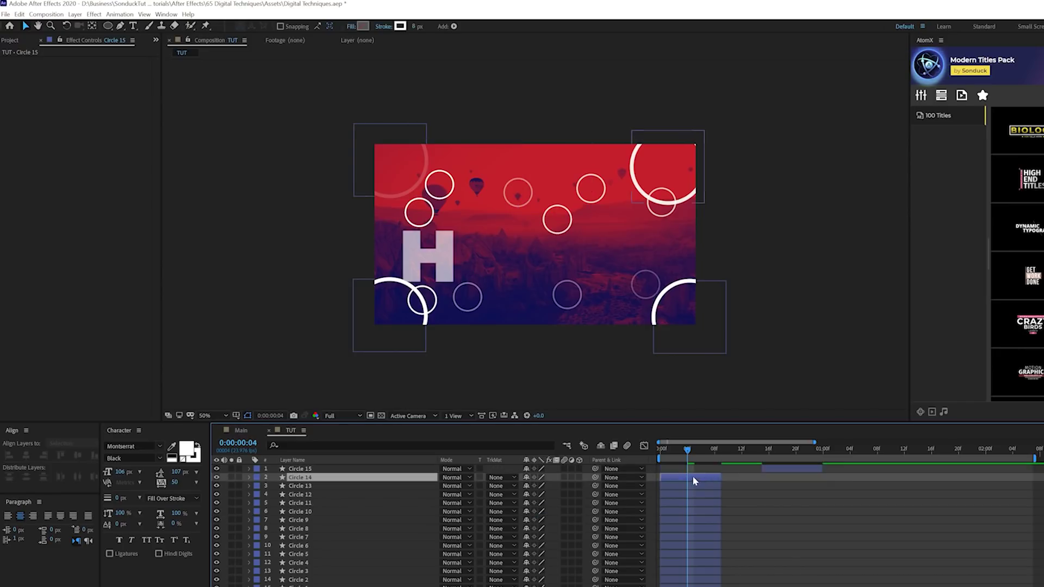
{"action": "left_click_drag", "start_coordinate": [693, 477], "coordinate": [767, 477]}
{"action": "left_click_drag", "start_coordinate": [699, 494], "coordinate": [811, 502]}
{"action": "left_click_drag", "start_coordinate": [696, 511], "coordinate": [873, 511]}
{"action": "left_click_drag", "start_coordinate": [696, 520], "coordinate": [744, 520]}
{"action": "left_click_drag", "start_coordinate": [696, 528], "coordinate": [886, 529]}
{"action": "left_click_drag", "start_coordinate": [696, 536], "coordinate": [940, 537]}
{"action": "left_click_drag", "start_coordinate": [696, 546], "coordinate": [770, 545]}
{"action": "left_click_drag", "start_coordinate": [696, 554], "coordinate": [886, 554]}
{"action": "left_click_drag", "start_coordinate": [692, 571], "coordinate": [722, 585]}
{"action": "left_click", "coordinate": [703, 494]}
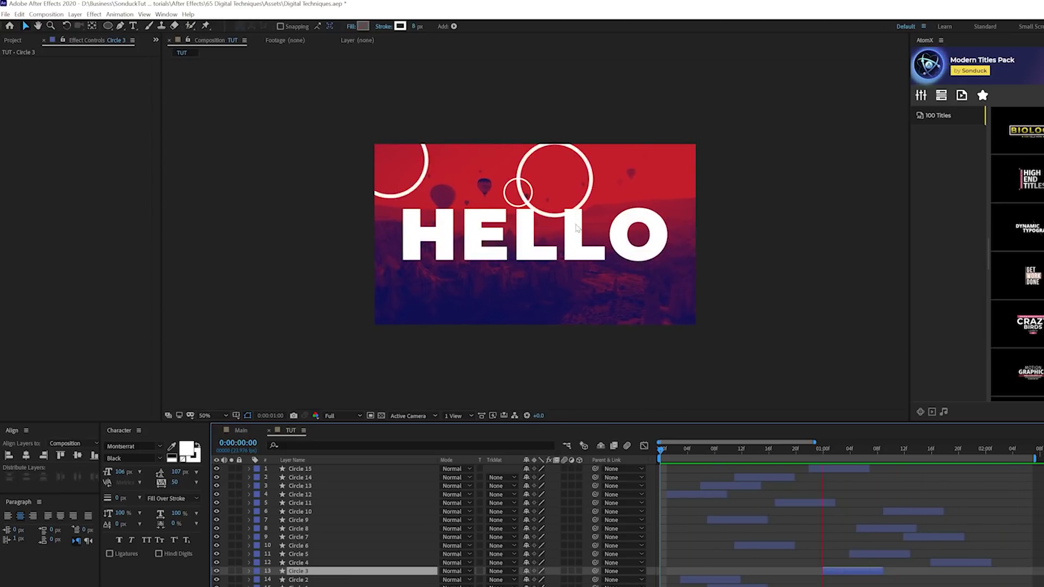
Deselect all layers and start a new text layer near HELLO's top-left
{"action": "key", "text": "ctrl+shift+a"}
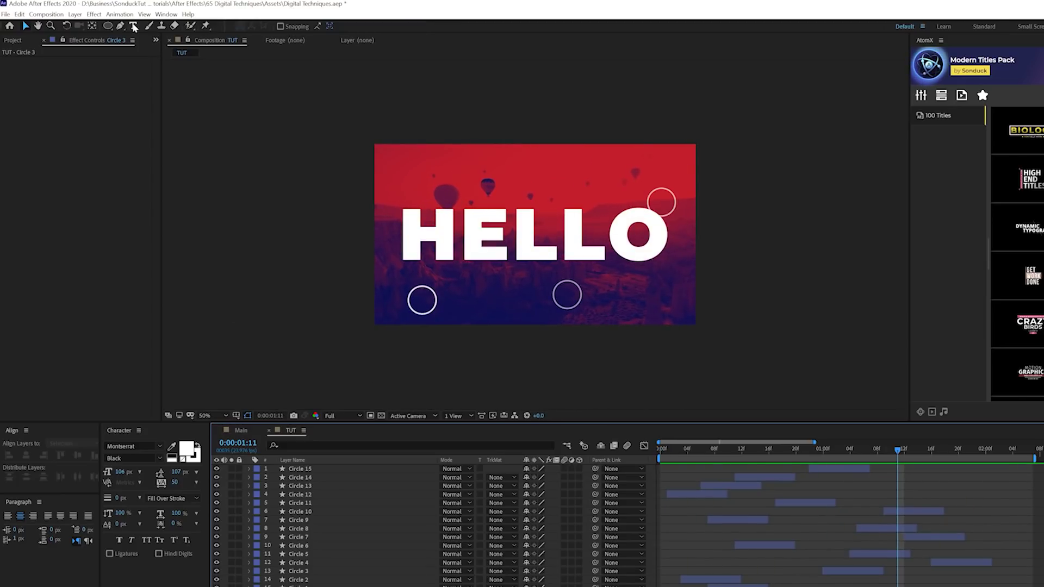
{"action": "left_click", "coordinate": [134, 28]}
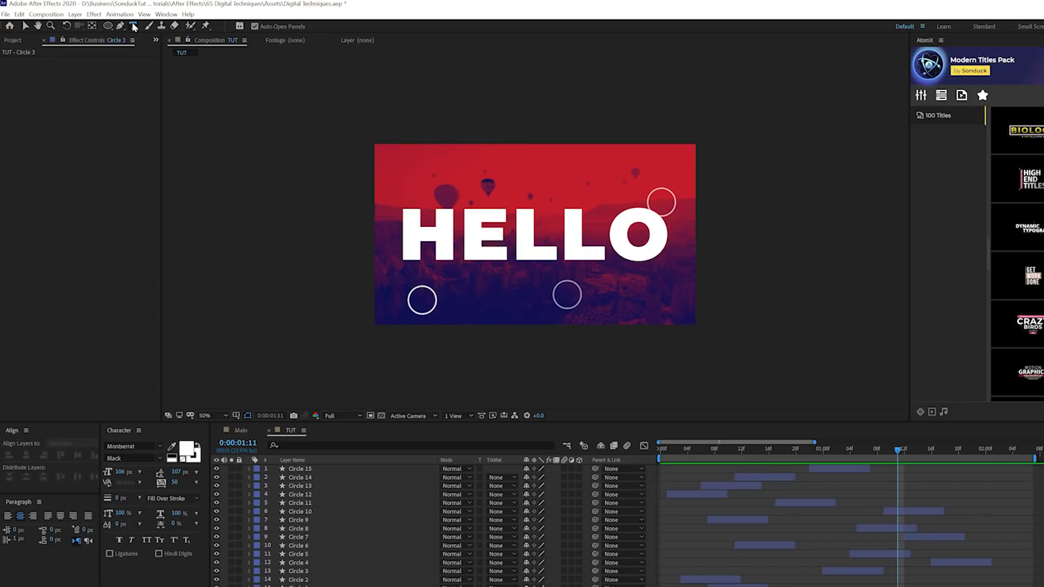
{"action": "left_click", "coordinate": [409, 173]}
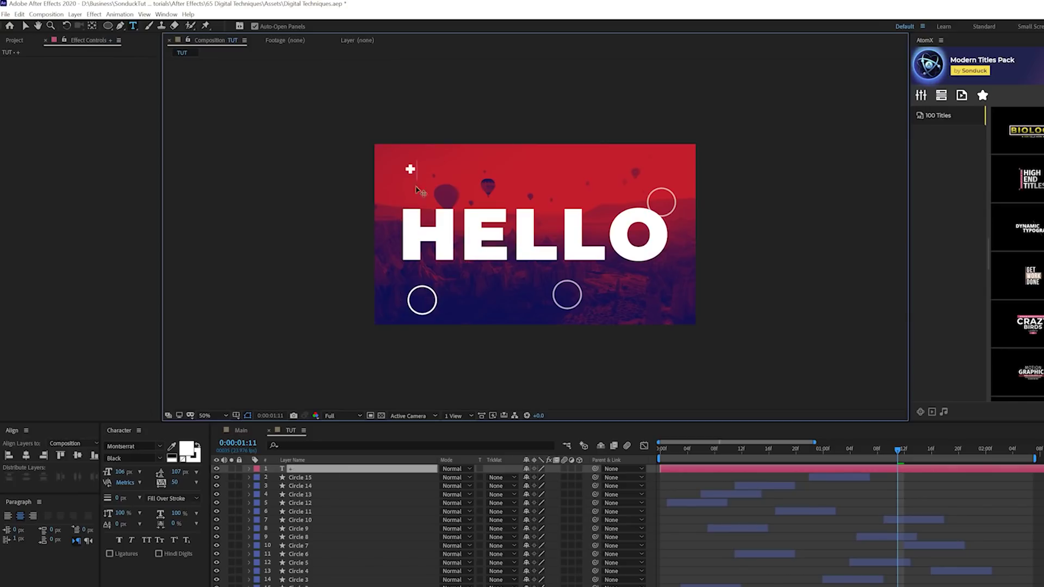
Set the plus sign to Light weight and give its opacity a wiggle(10,100) expression
{"action": "left_click", "coordinate": [160, 460]}
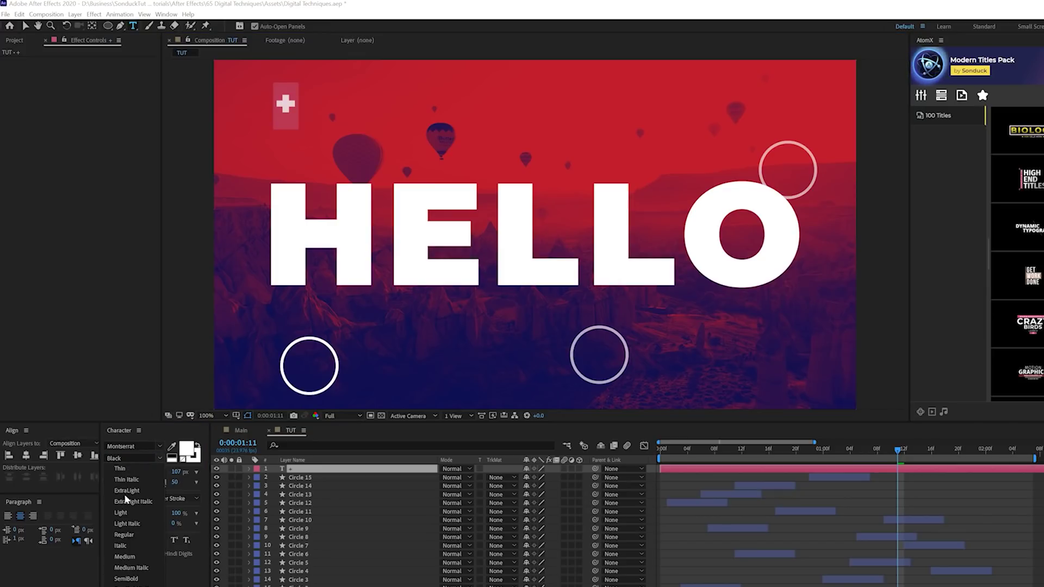
{"action": "left_click", "coordinate": [129, 513]}
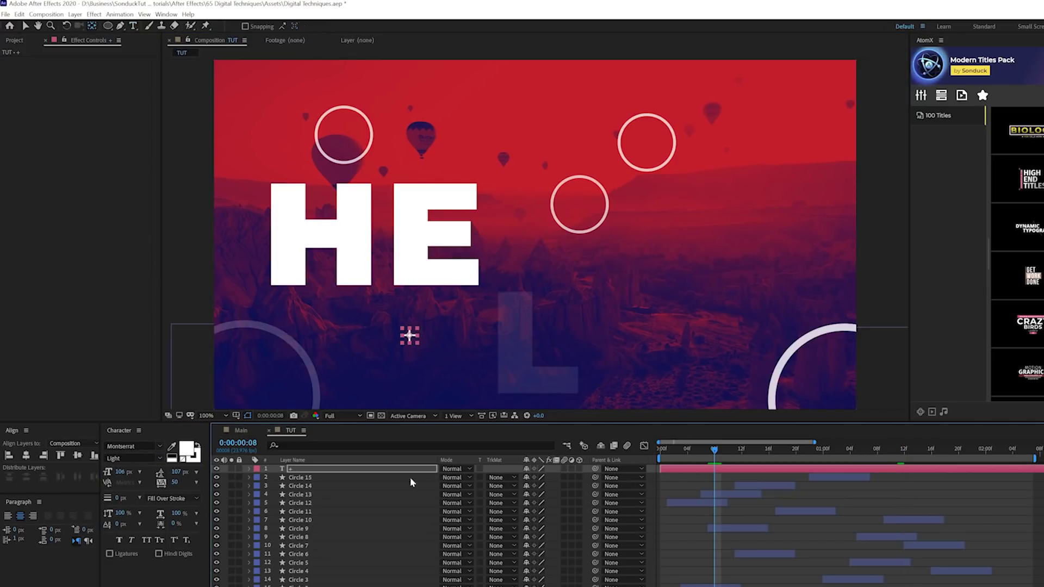
{"action": "key", "text": "t"}
{"action": "left_click", "coordinate": [275, 478], "text": "alt"}
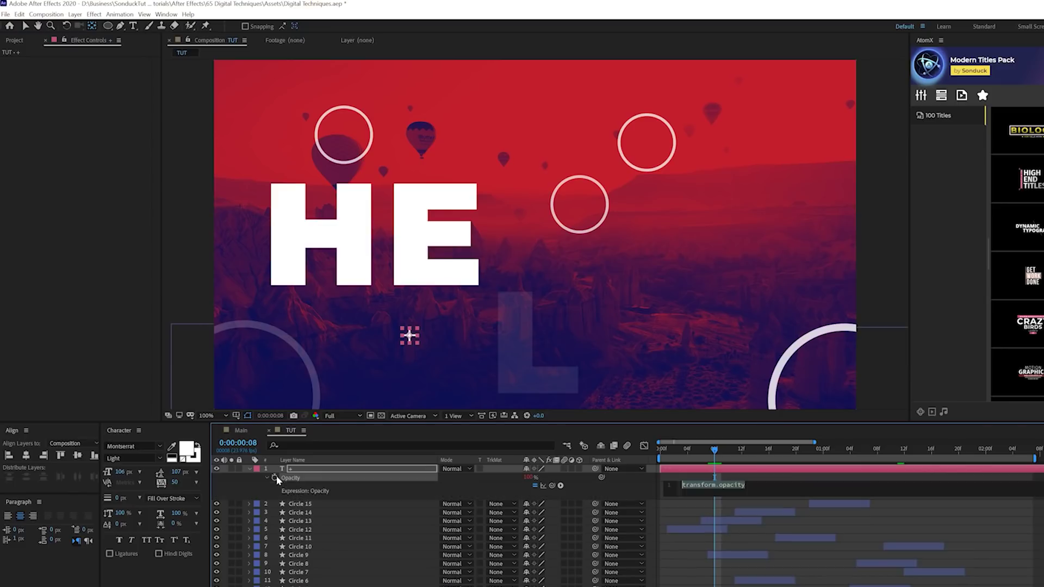
{"action": "type", "text": "wiggl"}
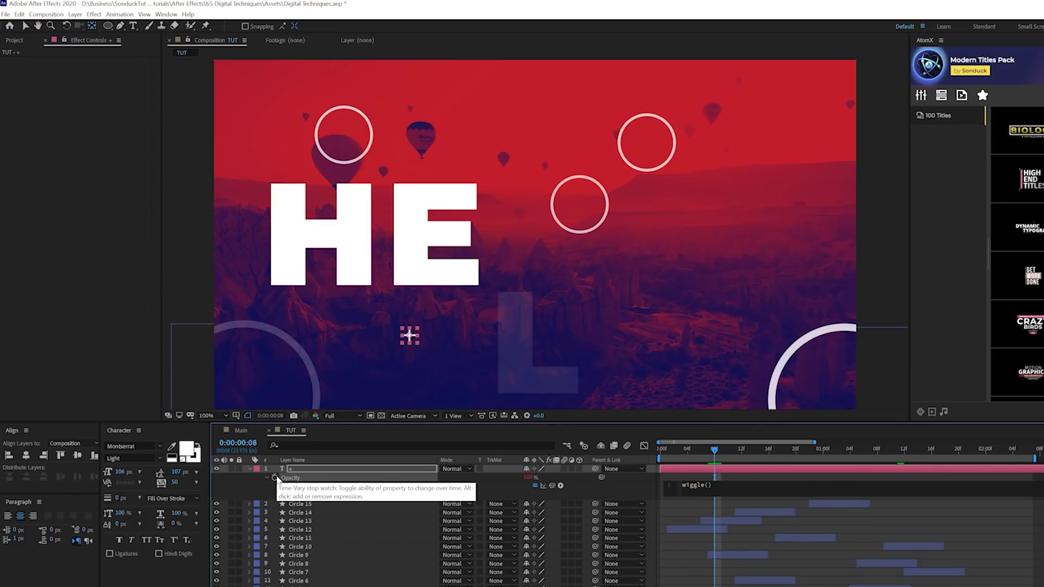
{"action": "type", "text": "e(10,100"}
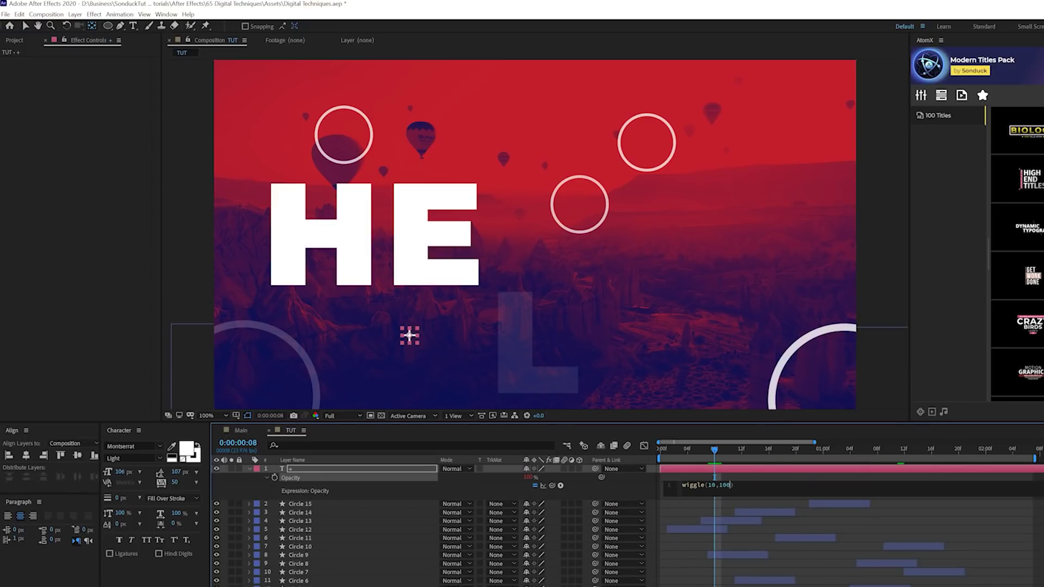
{"action": "left_click", "coordinate": [694, 474]}
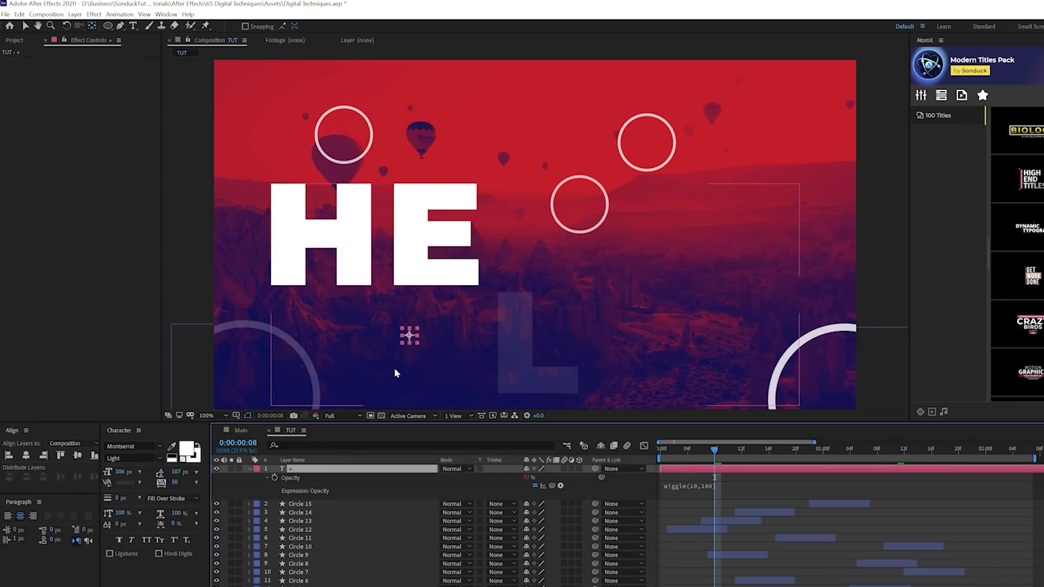
Duplicate the plus sign twice and move the copies up and to the right
{"action": "key", "text": "ctrl+d"}
{"action": "left_click_drag", "start_coordinate": [409, 336], "coordinate": [675, 146]}
{"action": "key", "text": "ctrl+d"}
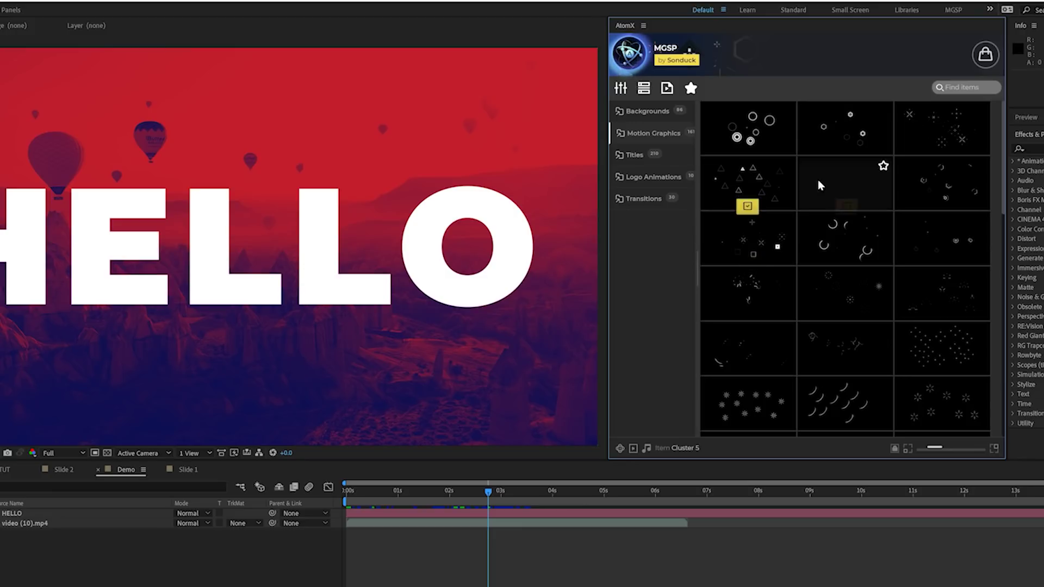
Apply AtomX Cluster 5 and Cluster 7 bursts, delaying Cluster 7-1 by about 0.7 s
{"action": "left_click", "coordinate": [844, 207]}
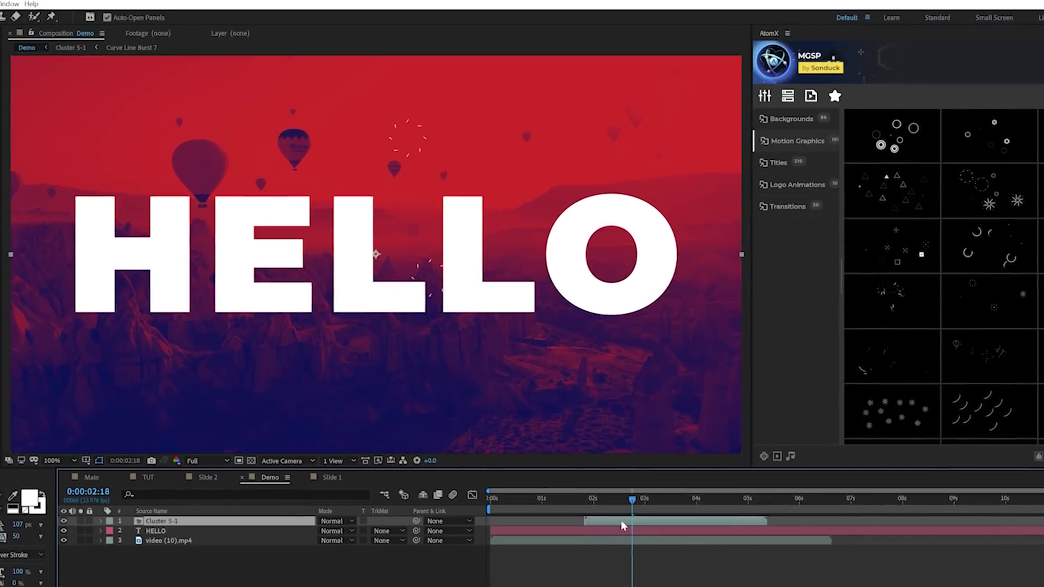
{"action": "key", "text": "space"}
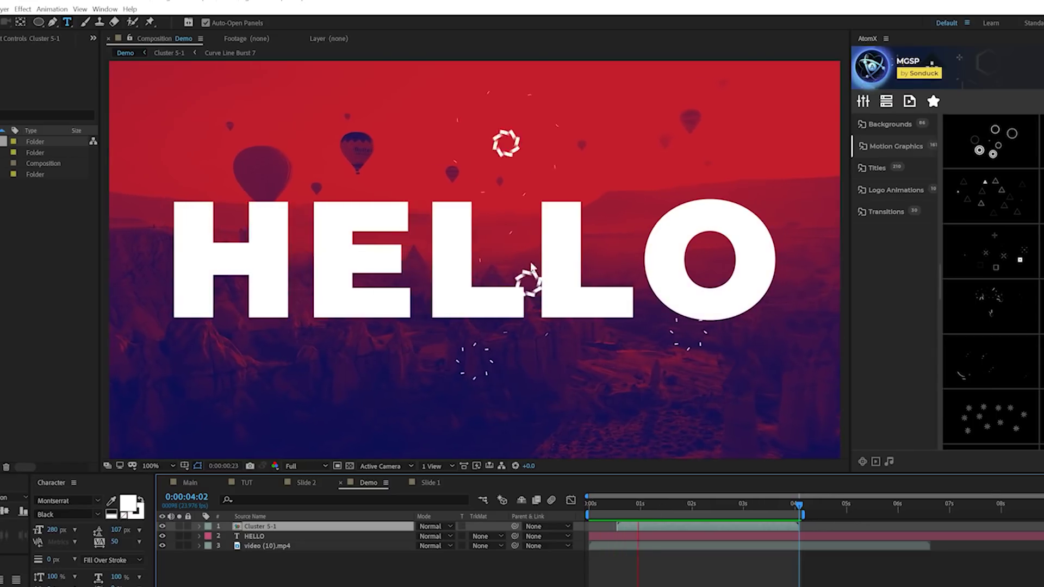
{"action": "mouse_move", "coordinate": [988, 265]}
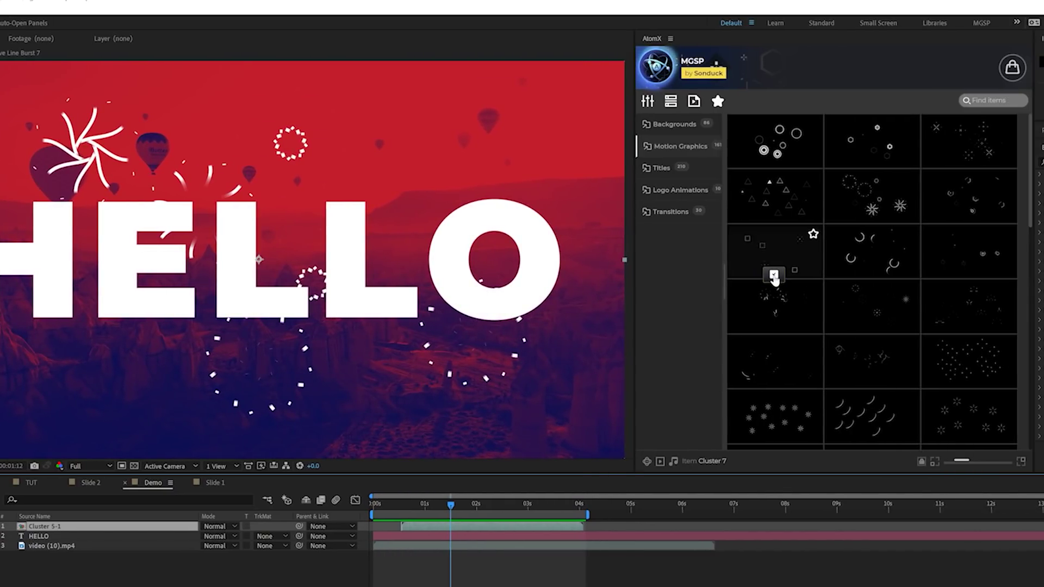
{"action": "left_click", "coordinate": [774, 276]}
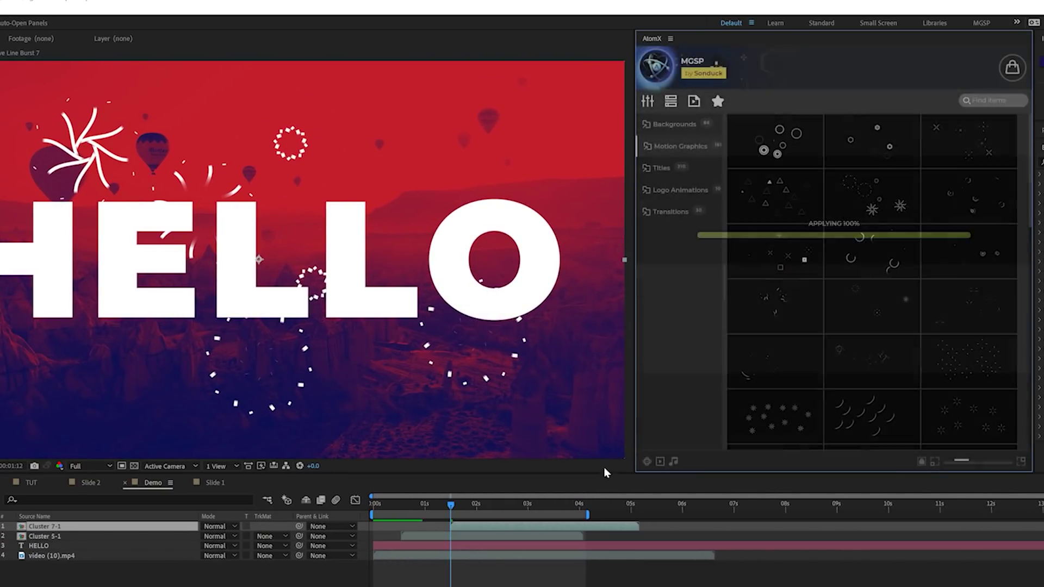
{"action": "left_click_drag", "start_coordinate": [475, 527], "coordinate": [512, 527]}
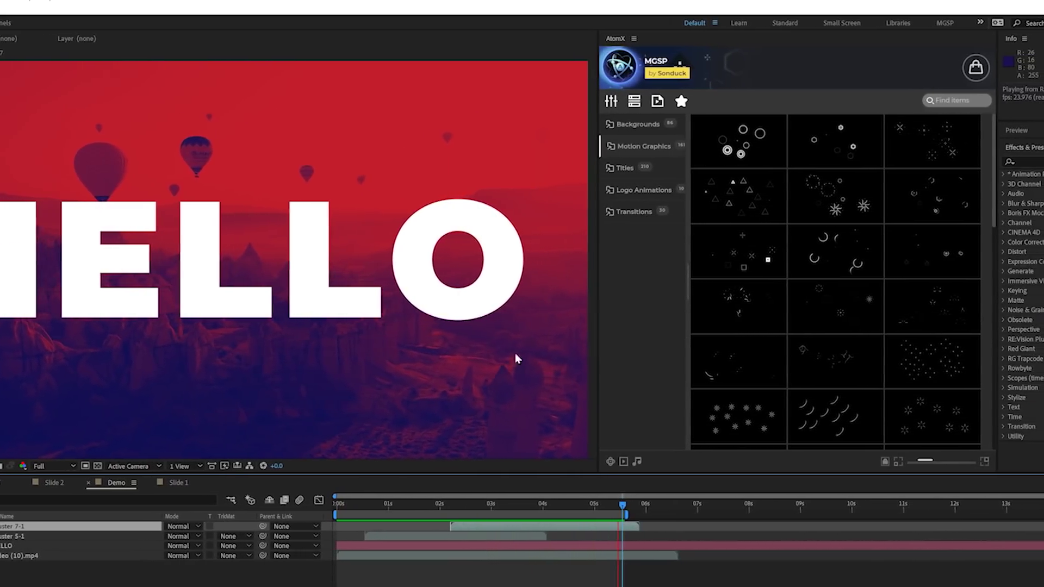
Add the FASHION / BEAUTY template from AtomX Titles > Regular Titles to the Demo comp
{"action": "left_click", "coordinate": [612, 150]}
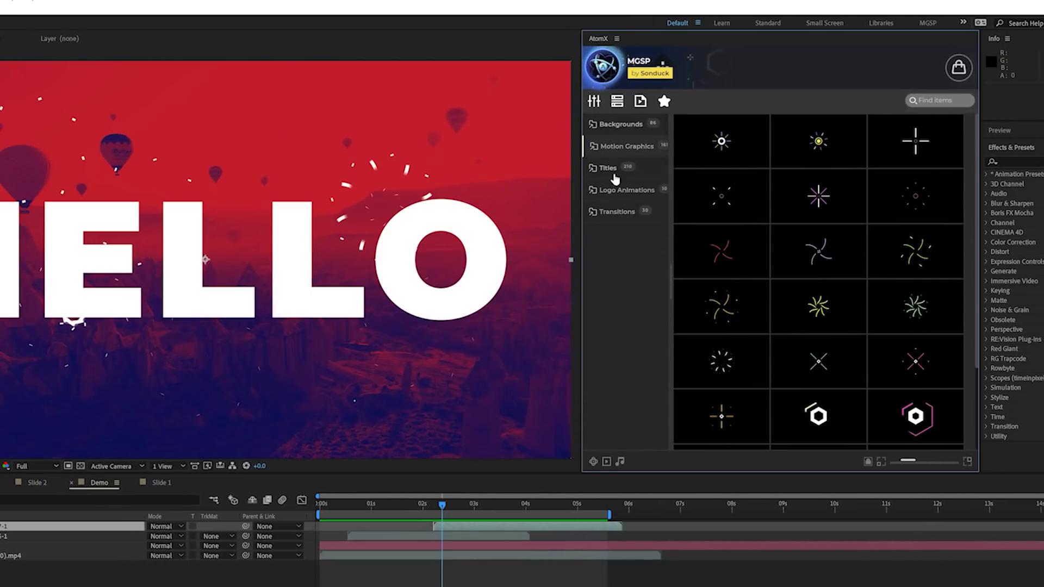
{"action": "left_click", "coordinate": [608, 177]}
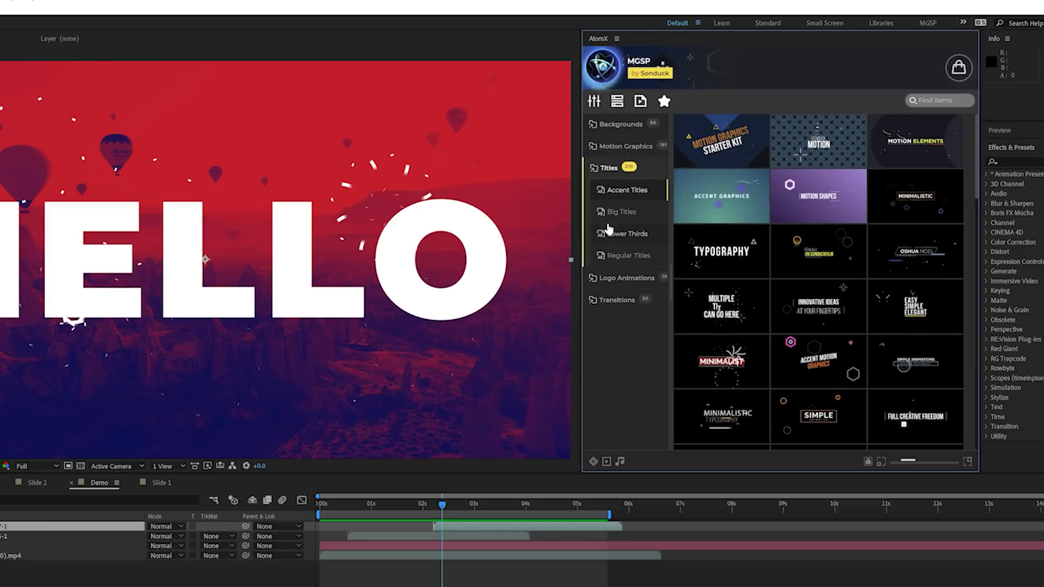
{"action": "left_click", "coordinate": [627, 255]}
{"action": "scroll", "coordinate": [783, 316], "scroll_direction": "down", "scroll_amount": 3}
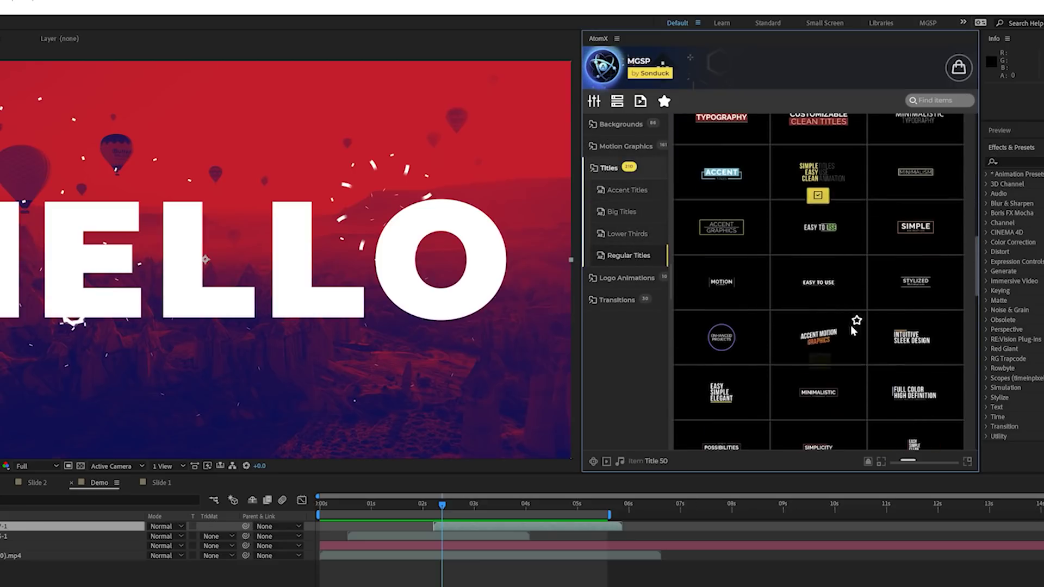
{"action": "mouse_move", "coordinate": [930, 298]}
{"action": "scroll", "coordinate": [875, 401], "scroll_direction": "down", "scroll_amount": 8}
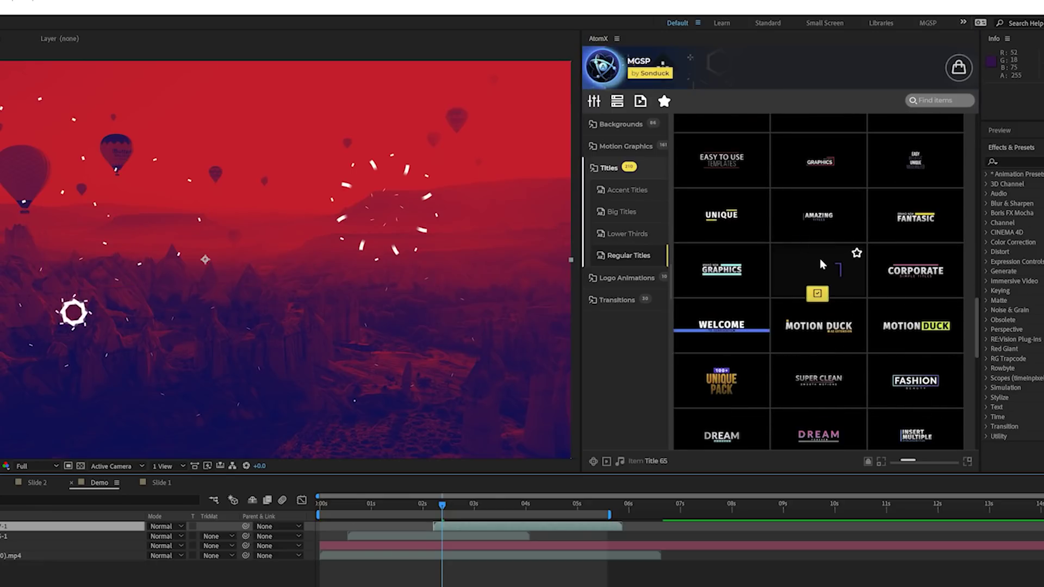
{"action": "mouse_move", "coordinate": [919, 275]}
{"action": "mouse_move", "coordinate": [897, 374]}
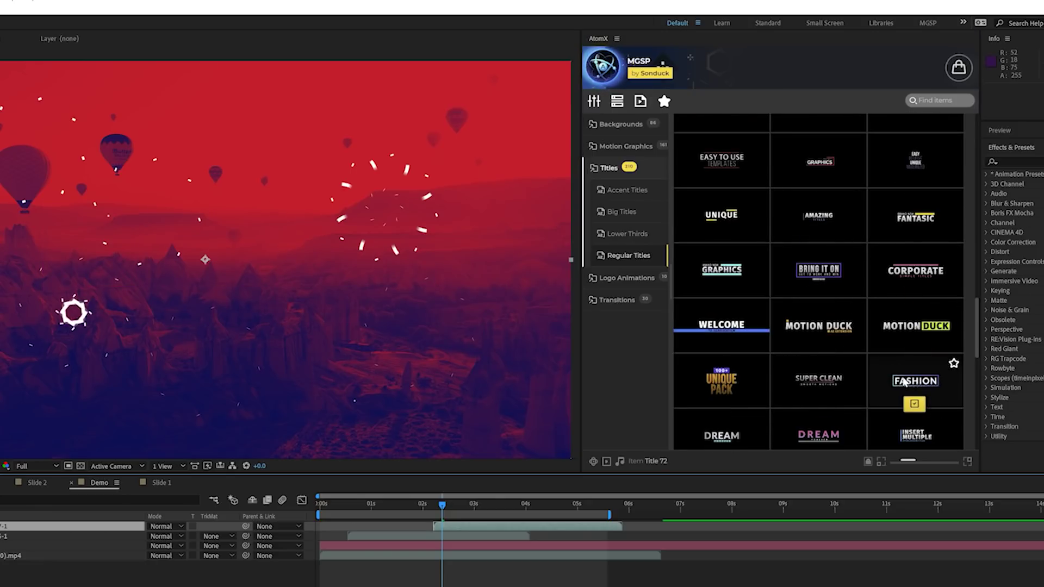
{"action": "left_click", "coordinate": [914, 404]}
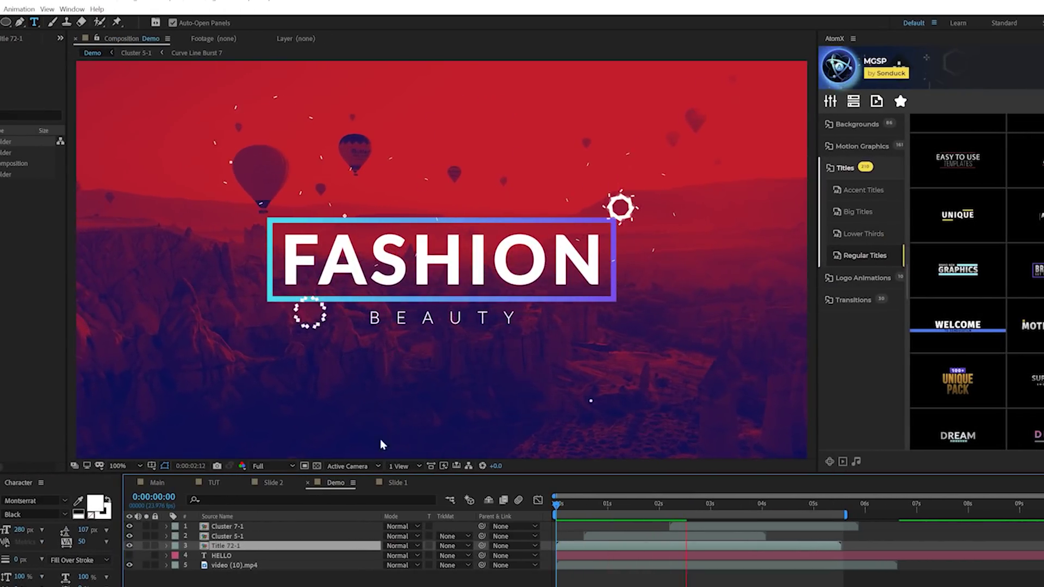
In Title 72-1, retype FASHION as HELLO, hide the BEAUTY layer, and preview it
{"action": "double_click", "coordinate": [216, 546]}
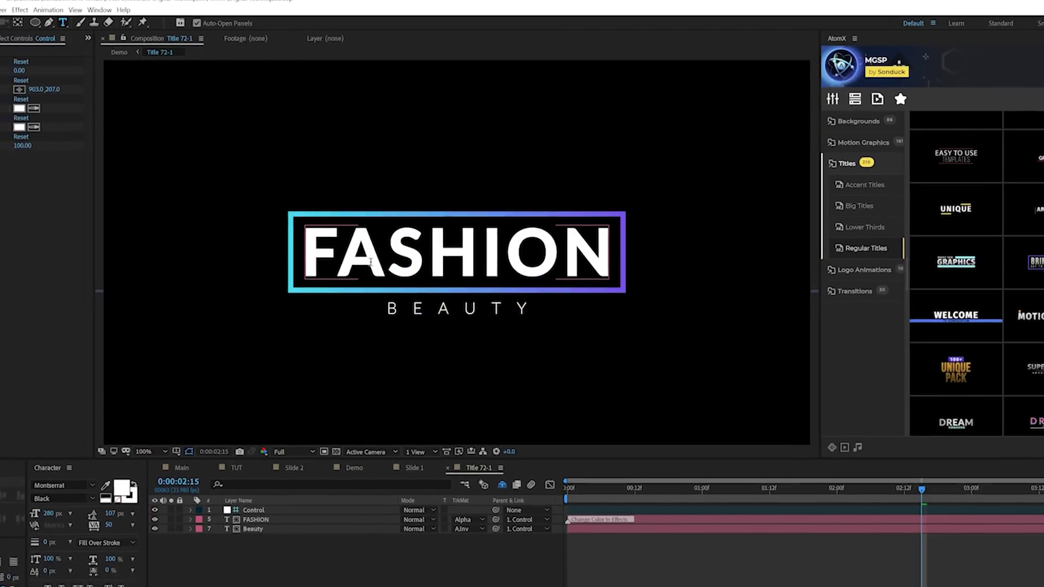
{"action": "left_click", "coordinate": [348, 245]}
{"action": "type", "text": "HELLO"}
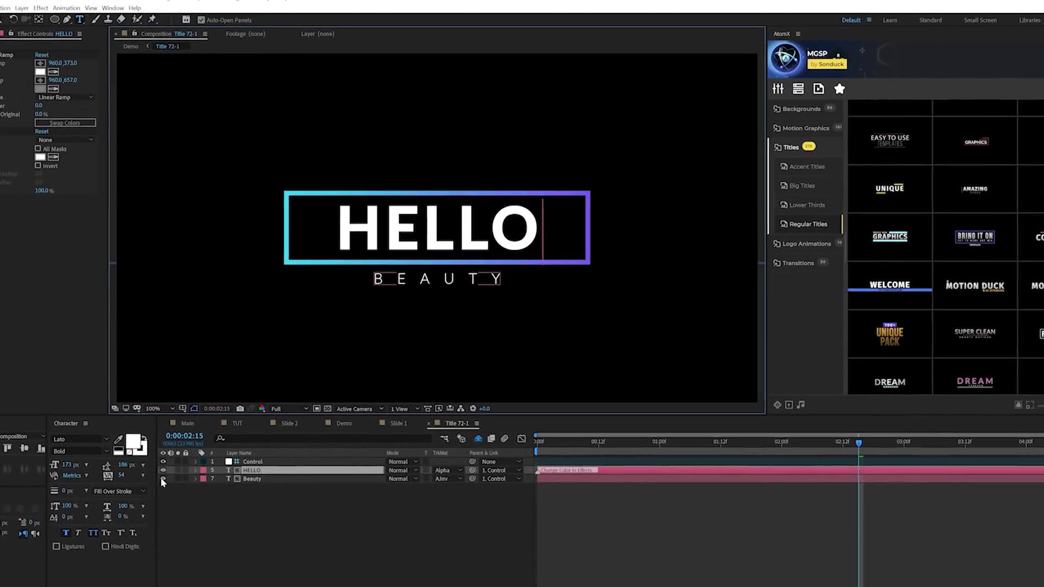
{"action": "left_click", "coordinate": [249, 473]}
{"action": "left_click", "coordinate": [225, 465]}
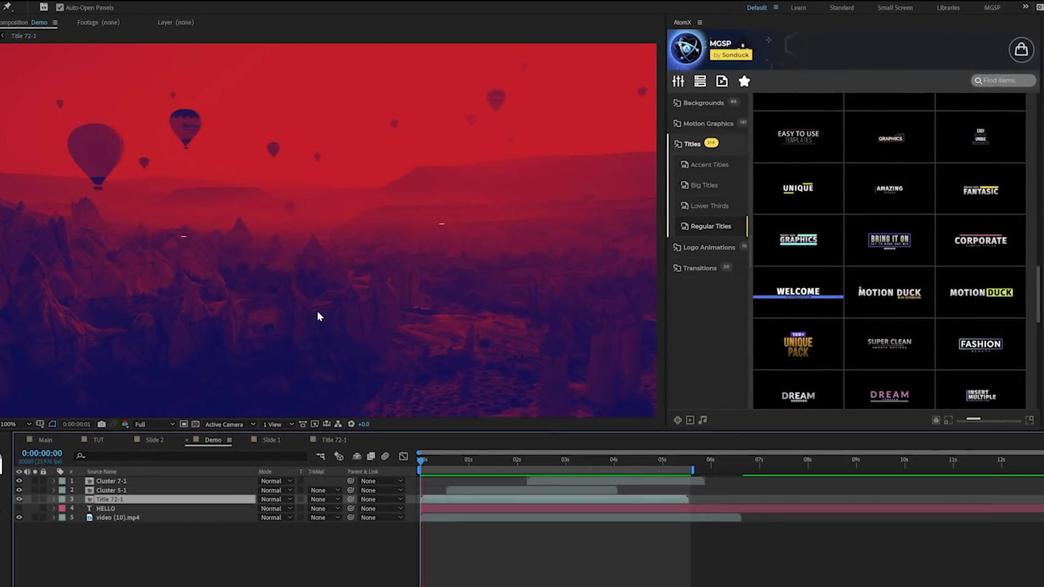
{"action": "key", "text": "space"}
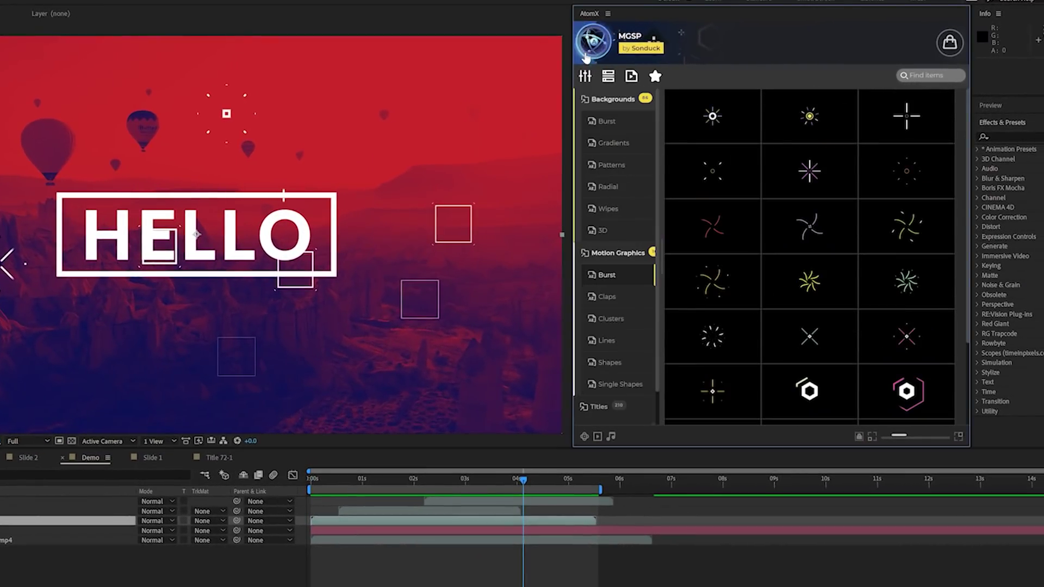
Switch the AtomX library to Accent Graphics Pack, then to Modern Titles Pack
{"action": "left_click", "coordinate": [607, 43]}
{"action": "left_click", "coordinate": [841, 253]}
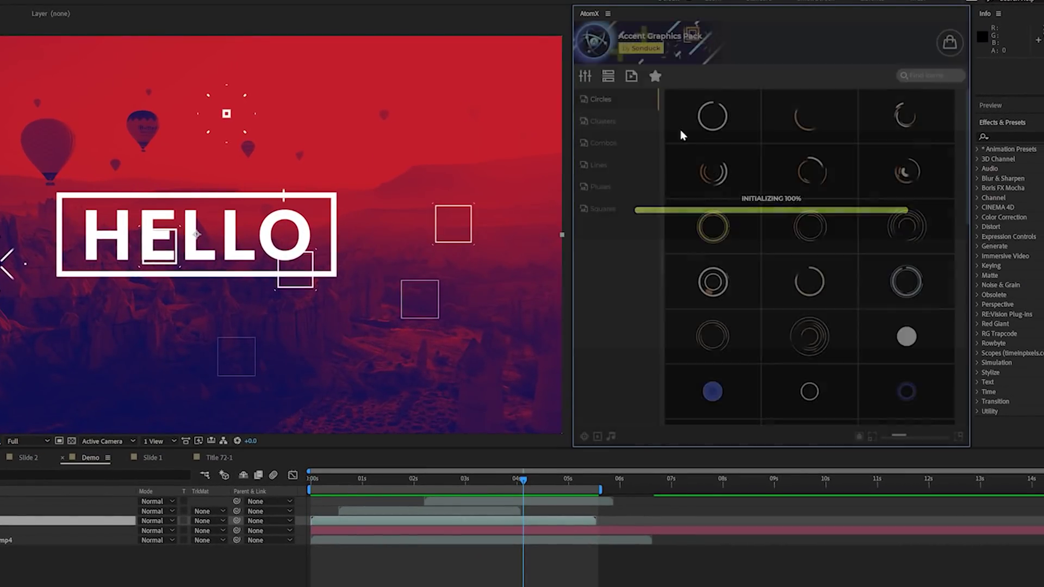
{"action": "left_click", "coordinate": [590, 46]}
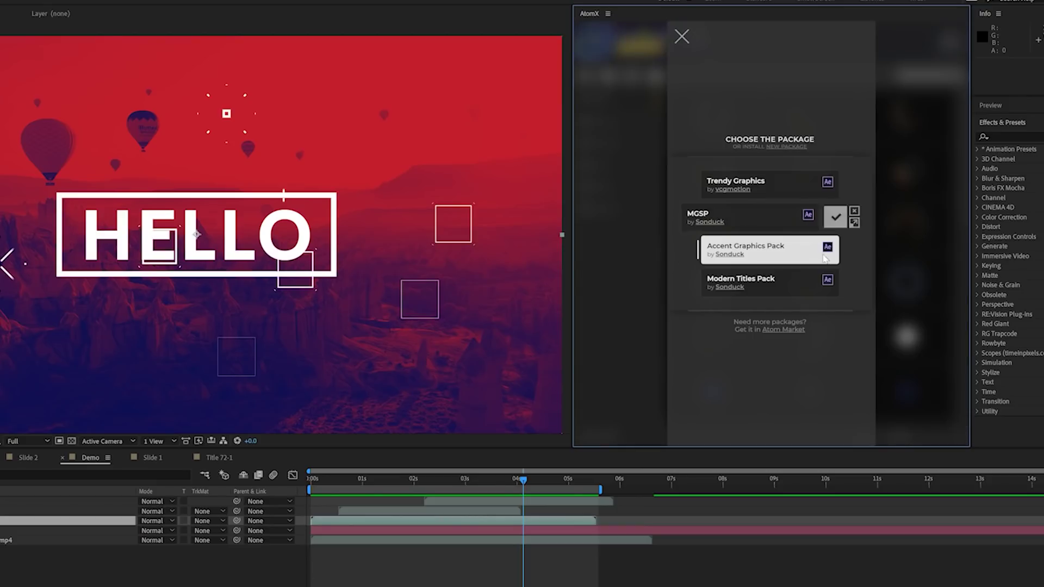
{"action": "left_click", "coordinate": [841, 282]}
{"action": "scroll", "coordinate": [756, 261], "scroll_direction": "down", "scroll_amount": 5}
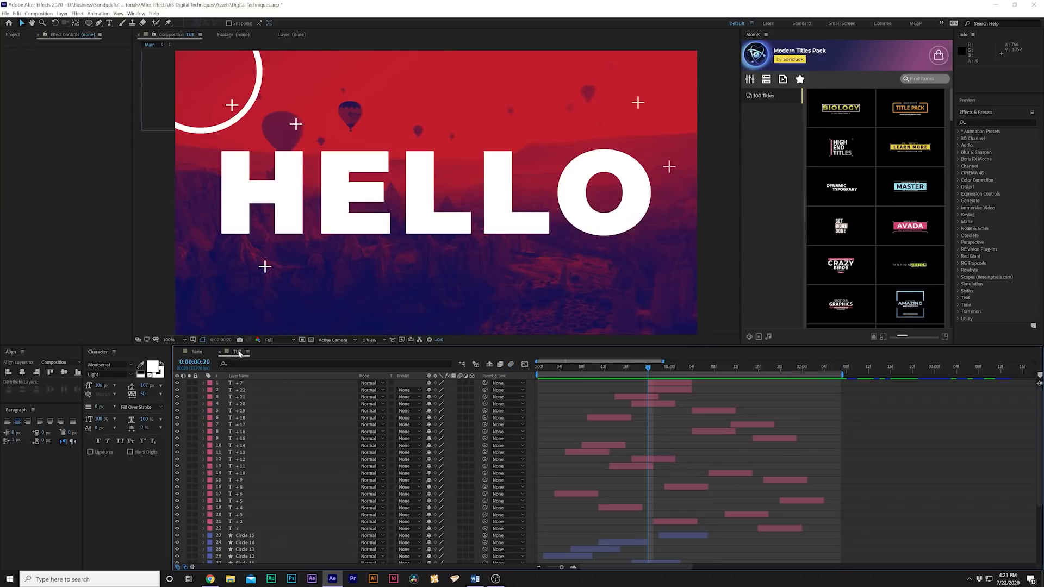
Select all layers of the TUT comp and pre-compose them as 'Slide 1'
{"action": "left_click", "coordinate": [239, 383]}
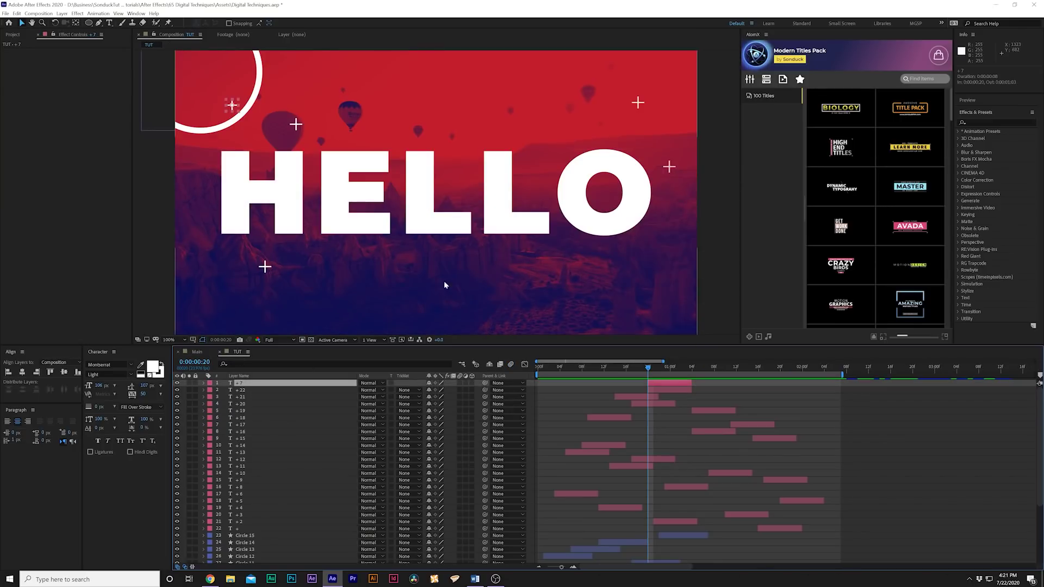
{"action": "scroll", "coordinate": [293, 461], "scroll_direction": "down", "scroll_amount": 4}
{"action": "left_click", "coordinate": [254, 550]}
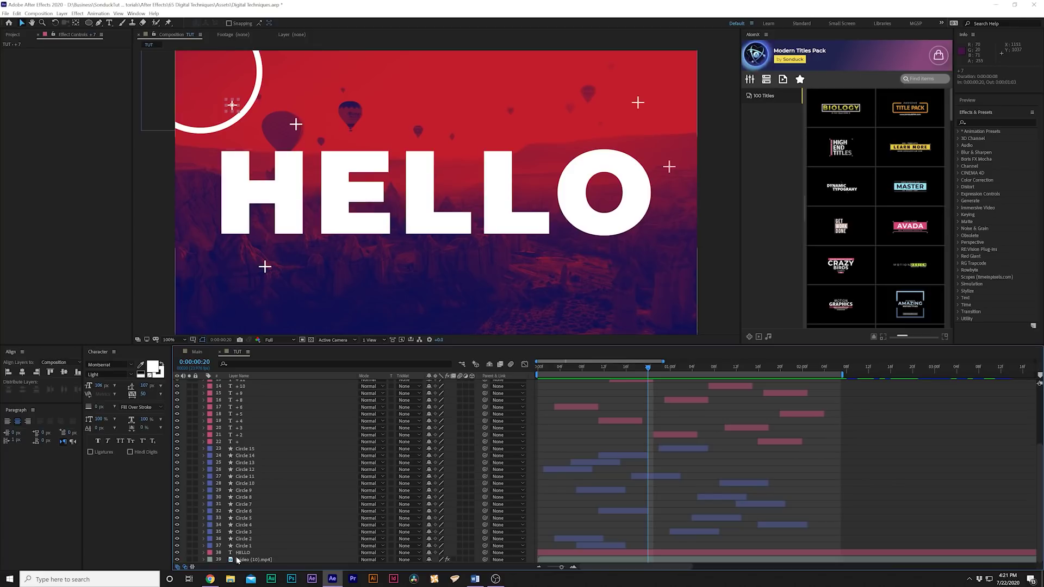
{"action": "left_click", "coordinate": [246, 560], "text": "shift"}
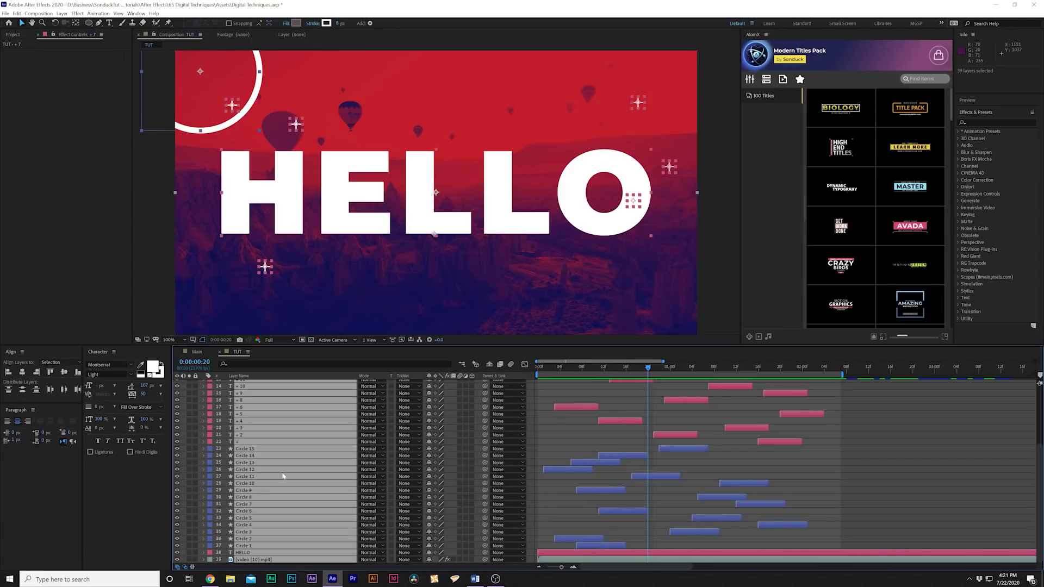
{"action": "left_click", "coordinate": [59, 14]}
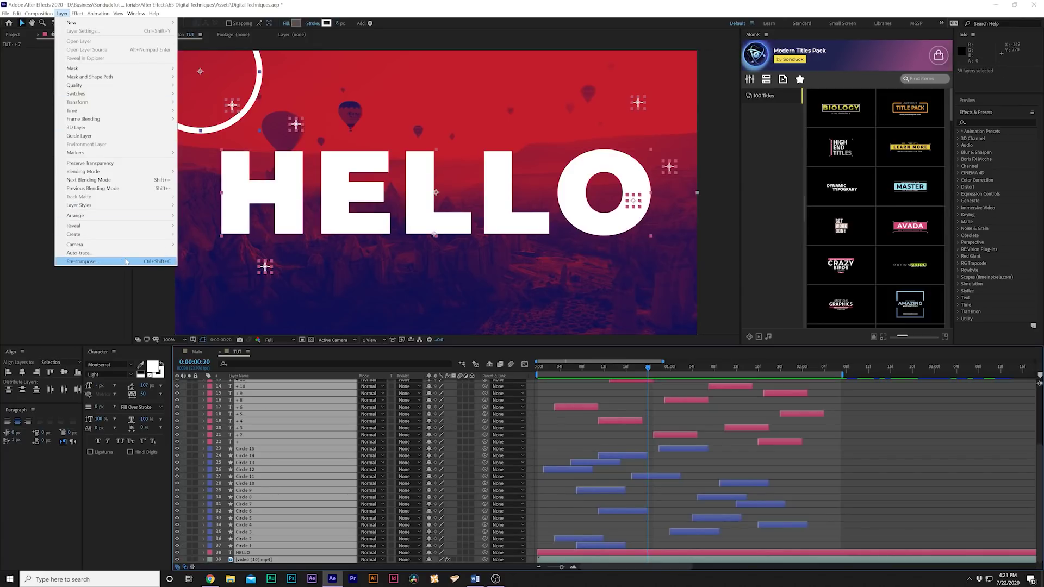
{"action": "left_click", "coordinate": [98, 257]}
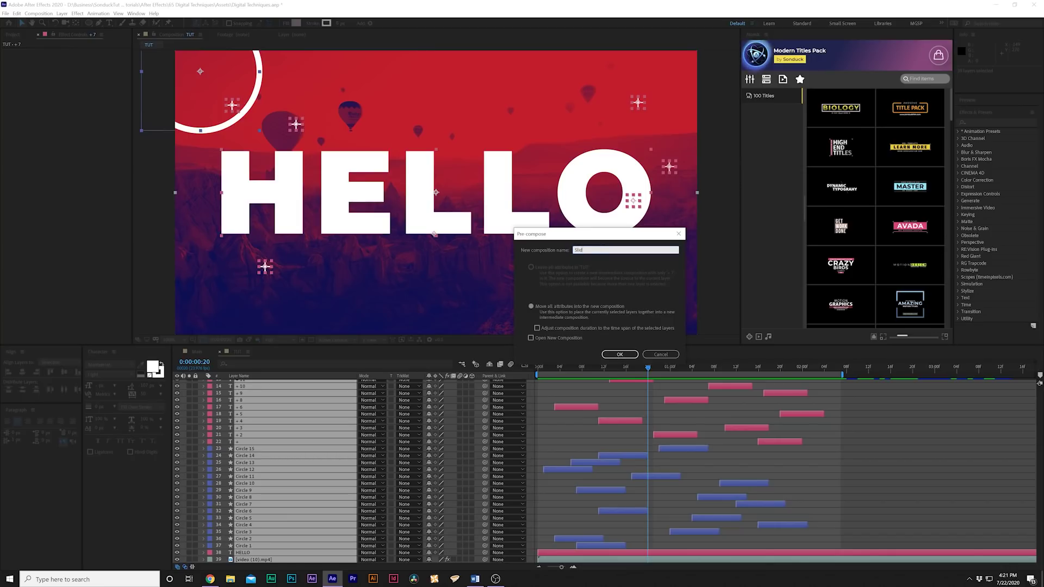
{"action": "type", "text": "Slide 1"}
{"action": "key", "text": "Return"}
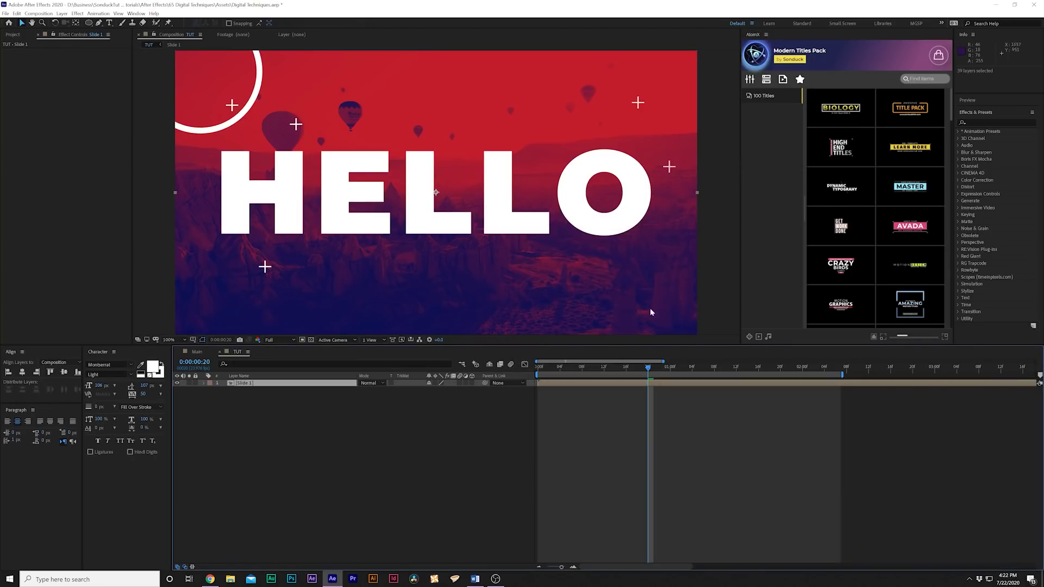
Trim the Slide 1 layer so it ends at 0:00:02:20
{"action": "left_click_drag", "start_coordinate": [663, 361], "coordinate": [1036, 361]}
{"action": "left_click_drag", "start_coordinate": [566, 370], "coordinate": [599, 375]}
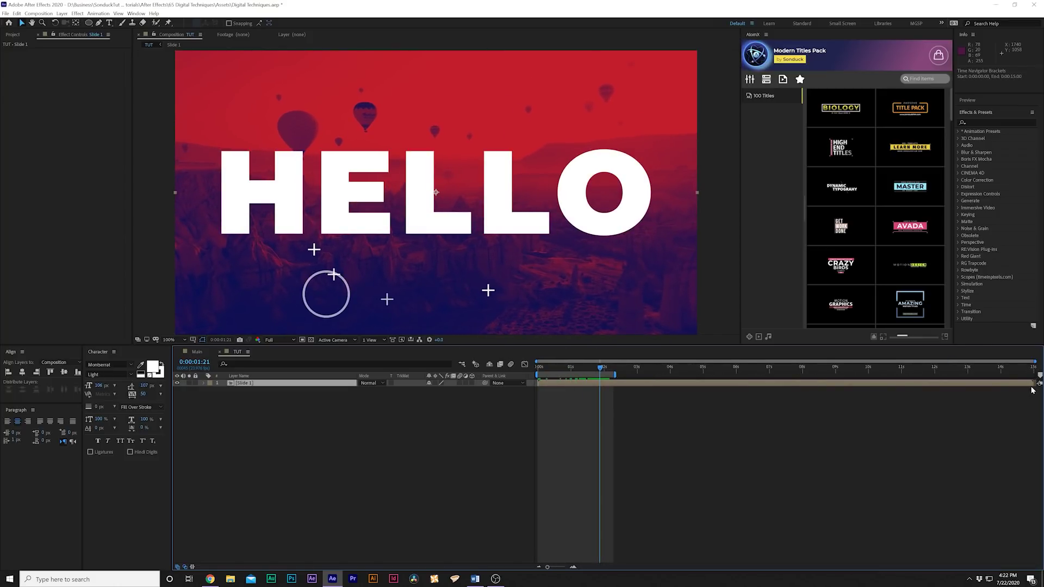
{"action": "left_click_drag", "start_coordinate": [1039, 383], "coordinate": [631, 383]}
Duplicate the Slide 1 comp as Slide 2, open it, and place the text cursor in HELLO
{"action": "left_click", "coordinate": [13, 34]}
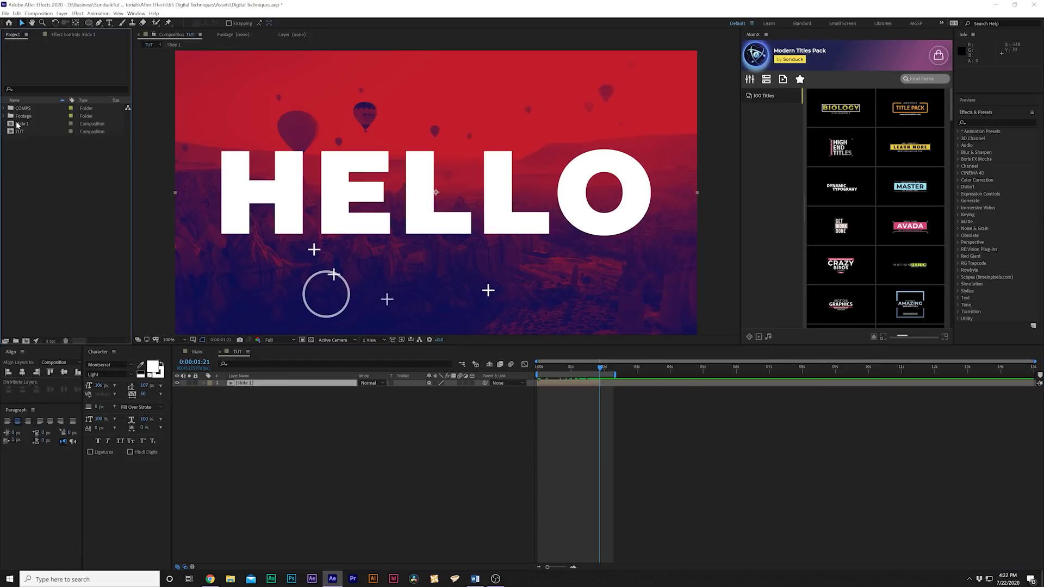
{"action": "left_click", "coordinate": [18, 124]}
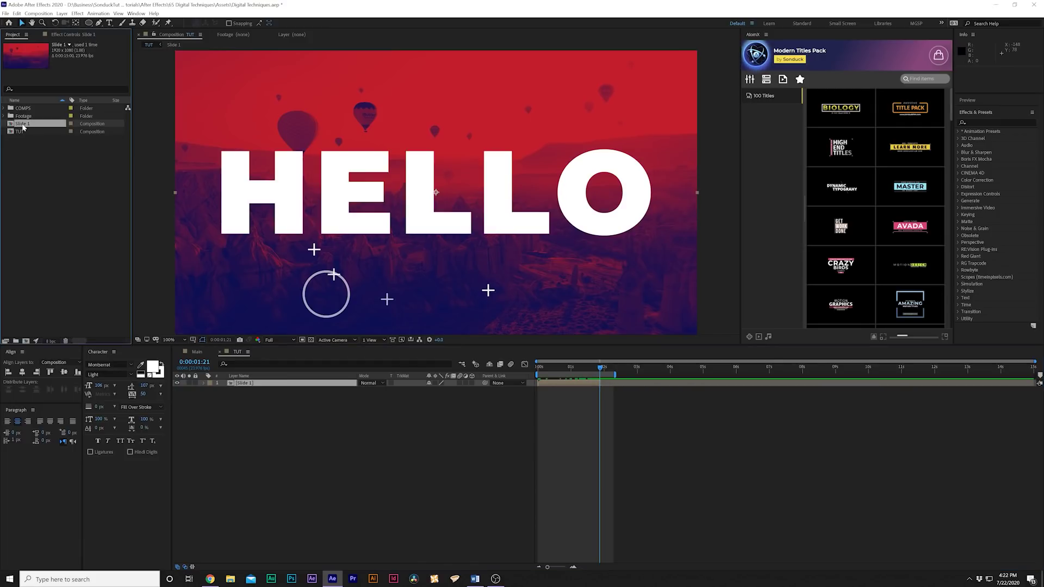
{"action": "key", "text": "ctrl+d"}
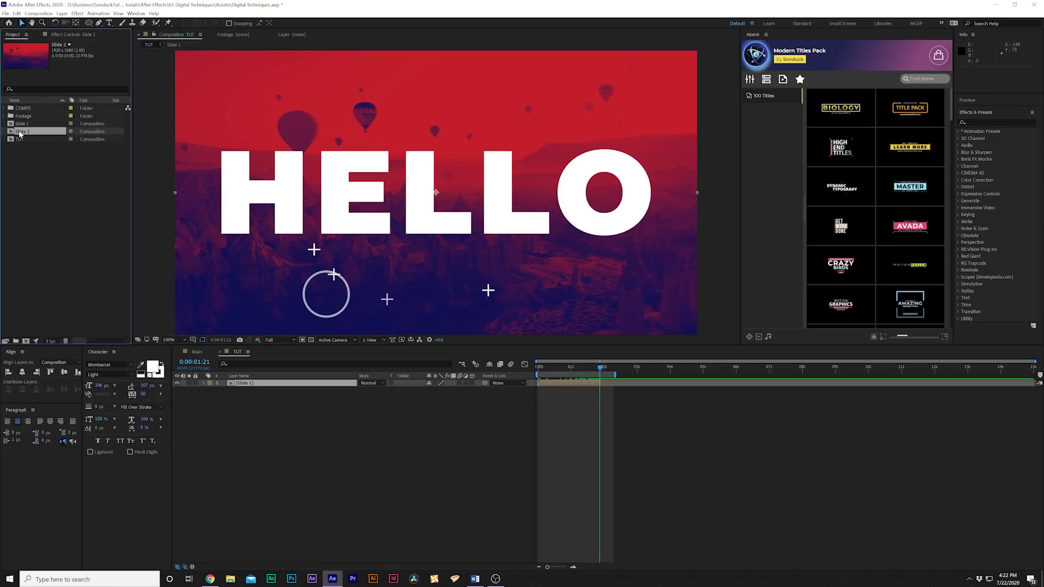
{"action": "double_click", "coordinate": [20, 132]}
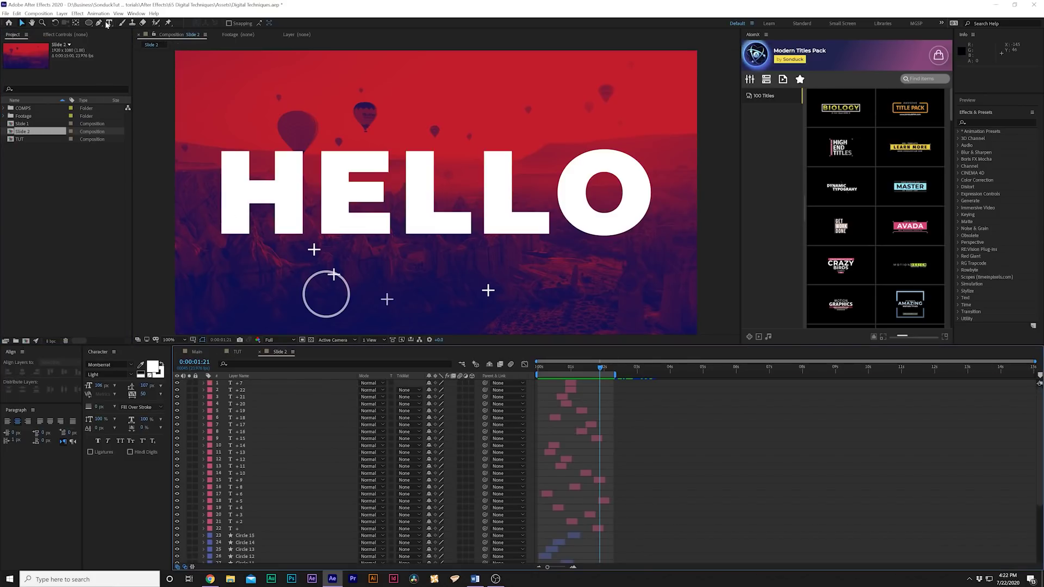
{"action": "left_click", "coordinate": [108, 24]}
{"action": "left_click", "coordinate": [379, 210]}
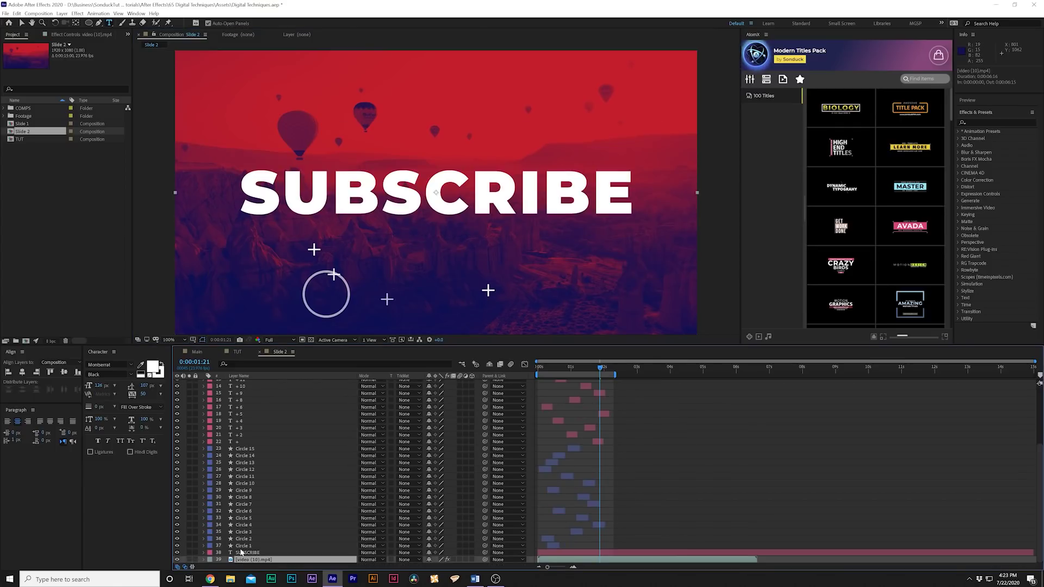
Replace Slide 2's video (10).mp4 background with video (1).mp4 from the Footage folder
{"action": "left_click", "coordinate": [241, 553]}
{"action": "left_click", "coordinate": [246, 560]}
{"action": "left_click", "coordinate": [3, 116]}
{"action": "left_click", "coordinate": [35, 124]}
{"action": "left_click", "coordinate": [35, 139]}
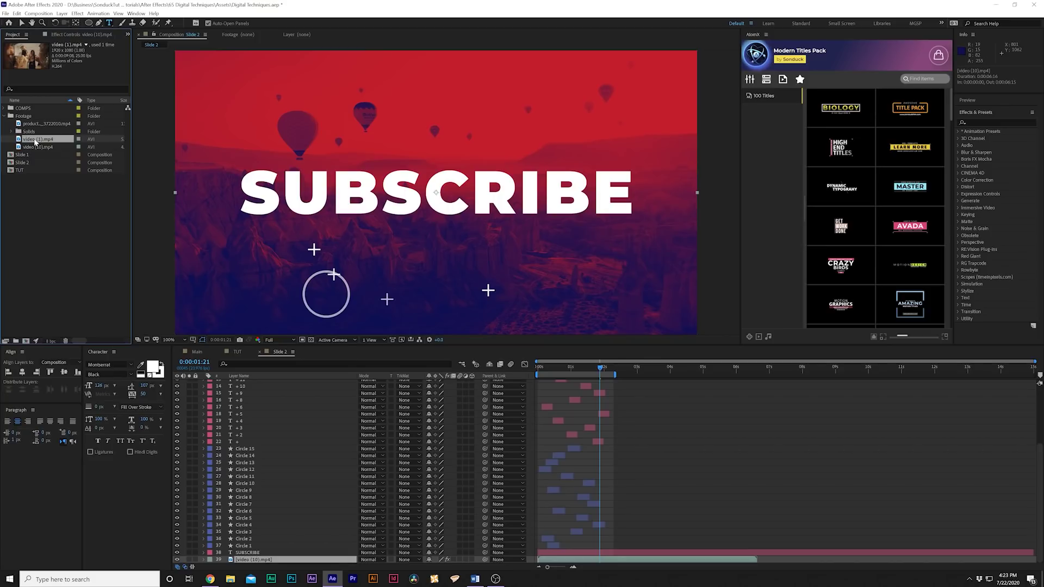
{"action": "left_click_drag", "start_coordinate": [35, 140], "coordinate": [247, 562]}
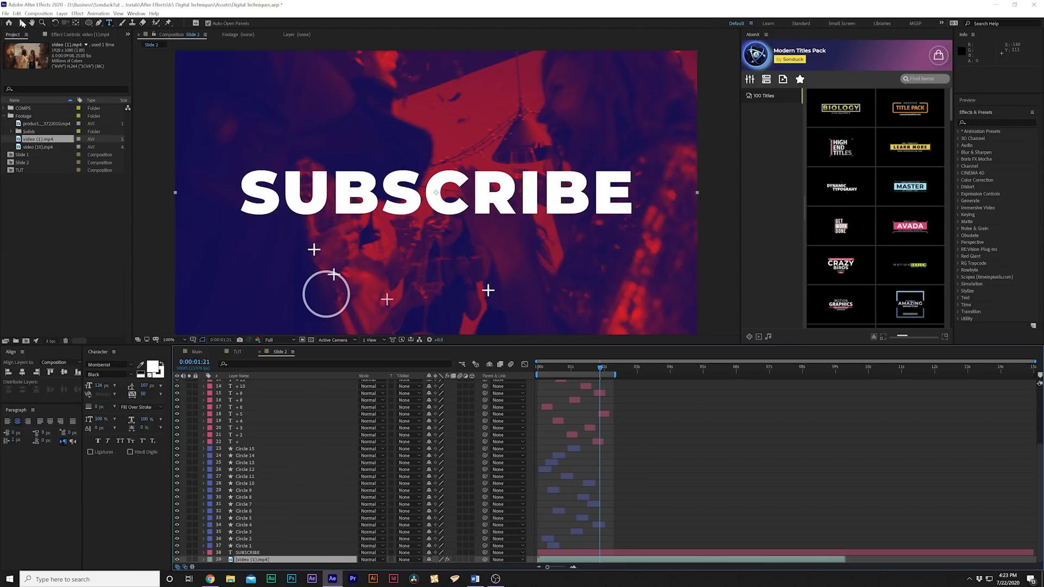
{"action": "left_click", "coordinate": [22, 23]}
{"action": "mouse_move", "coordinate": [575, 363]}
{"action": "left_mouse_down"}
{"action": "mouse_move", "coordinate": [550, 364]}
{"action": "mouse_move", "coordinate": [588, 369]}
{"action": "left_mouse_up"}
Drag Slide 2 into TUT above Slide 1 and shift its start later
{"action": "left_click", "coordinate": [238, 352]}
{"action": "left_click", "coordinate": [382, 463]}
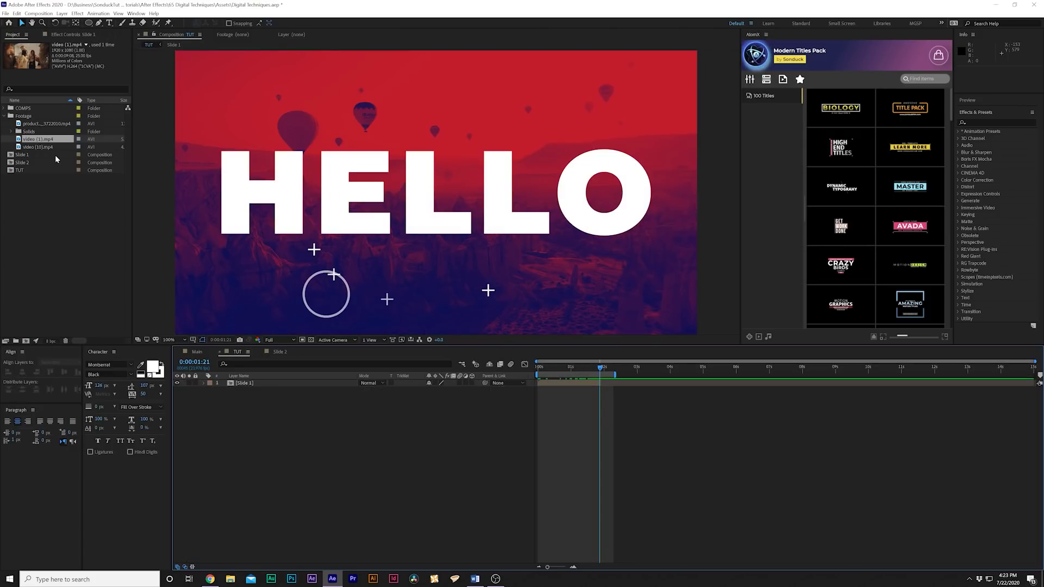
{"action": "left_click_drag", "start_coordinate": [23, 163], "coordinate": [234, 384]}
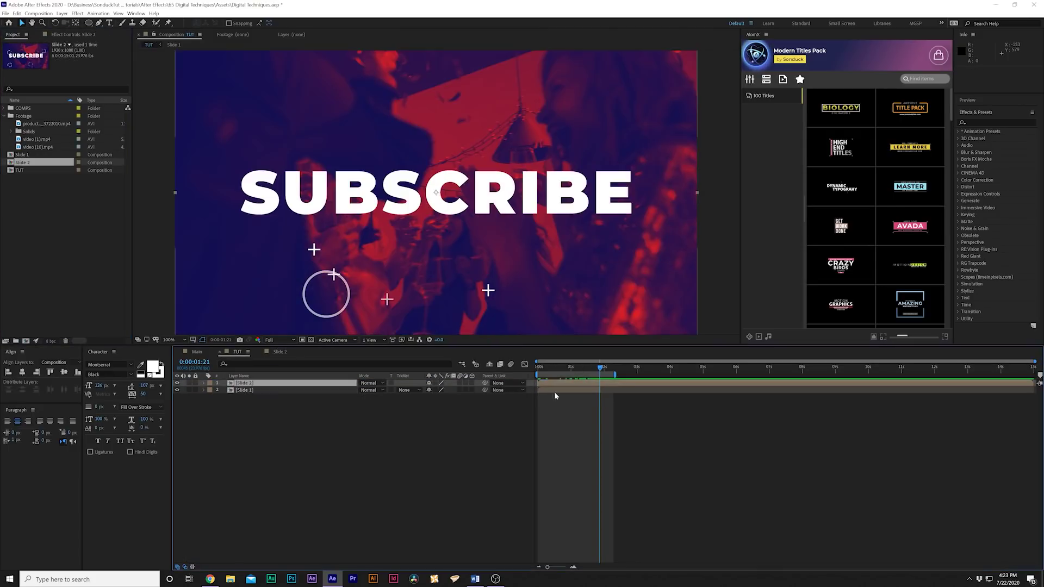
{"action": "left_click_drag", "start_coordinate": [574, 405], "coordinate": [619, 403]}
Scrub between 0:00:03:05 and 0:00:01:02 to check the HELLO-to-SUBSCRIBE change
{"action": "left_click_drag", "start_coordinate": [726, 440], "coordinate": [771, 444]}
{"action": "left_click", "coordinate": [753, 416]}
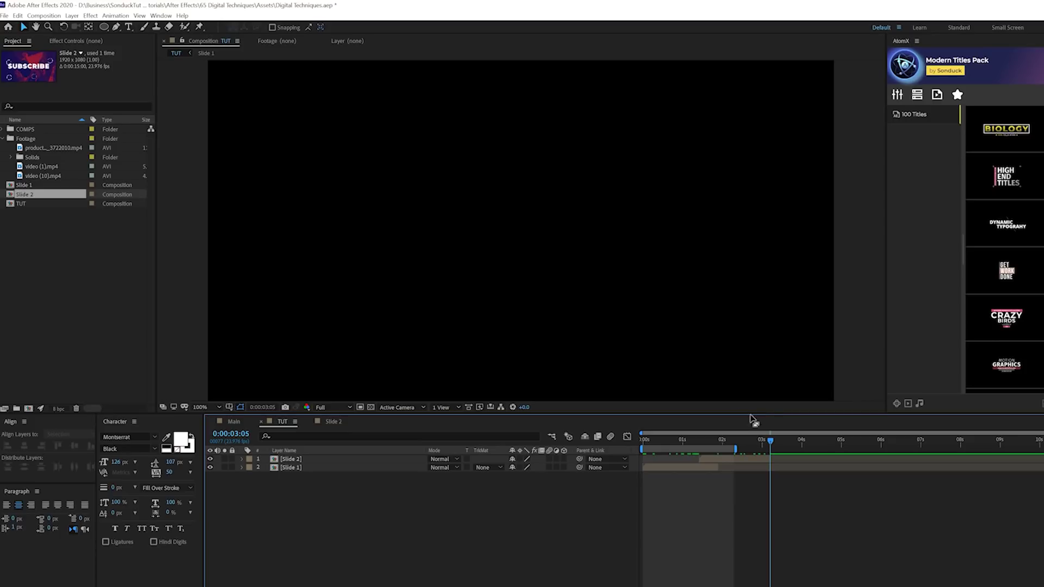
{"action": "left_click_drag", "start_coordinate": [754, 435], "coordinate": [832, 455]}
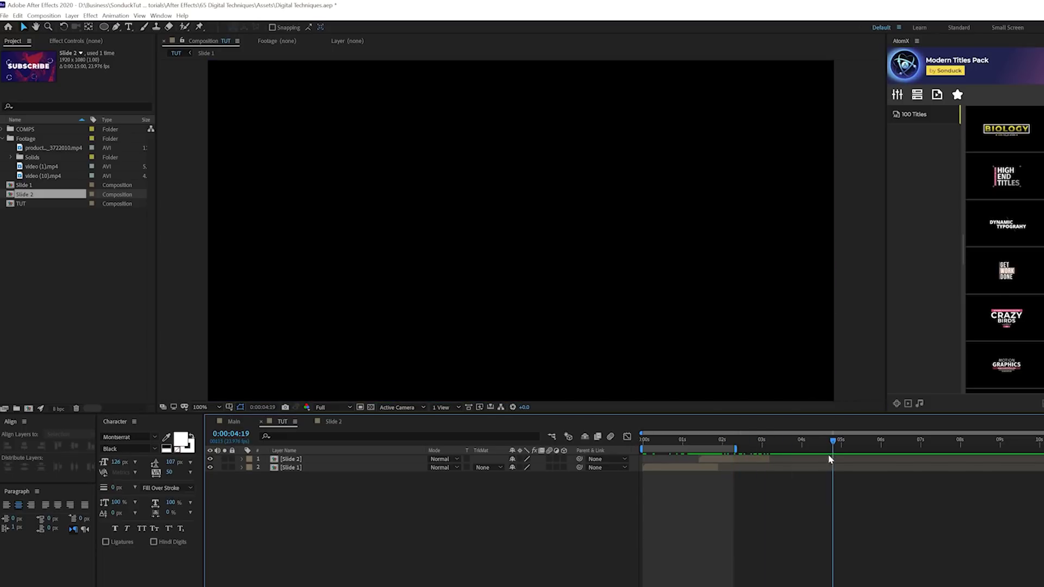
{"action": "left_click_drag", "start_coordinate": [729, 442], "coordinate": [682, 439]}
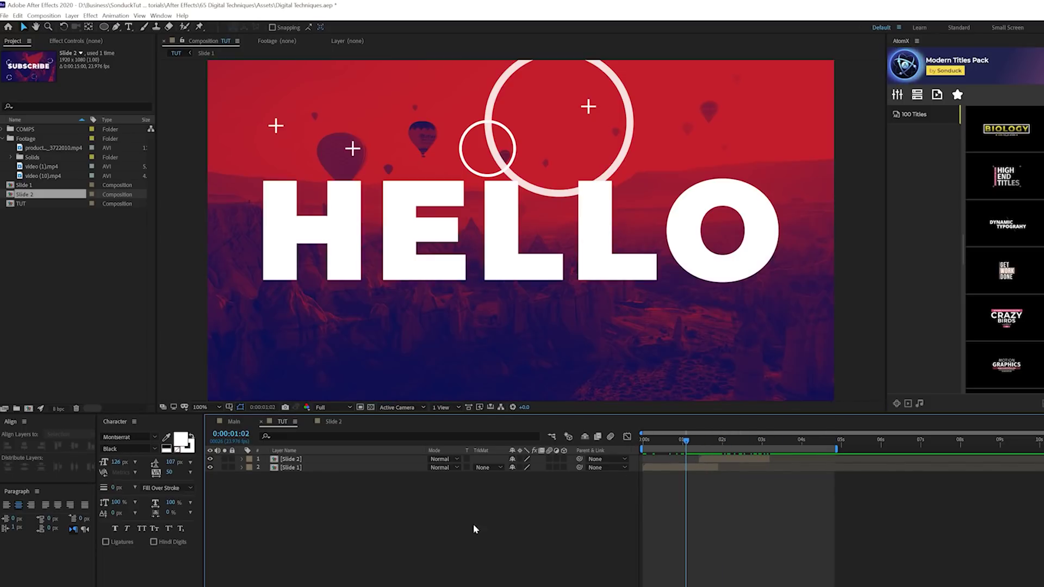
Add a null object and move Slide 2 below the frame at 0:00:01:15
{"action": "left_click", "coordinate": [72, 15]}
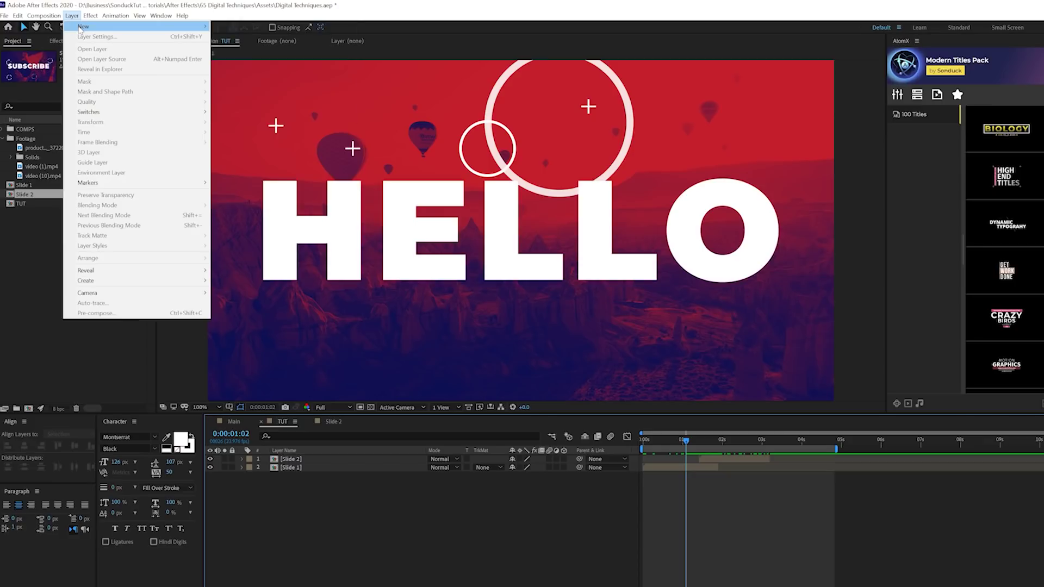
{"action": "mouse_move", "coordinate": [81, 27]}
{"action": "left_click", "coordinate": [252, 68]}
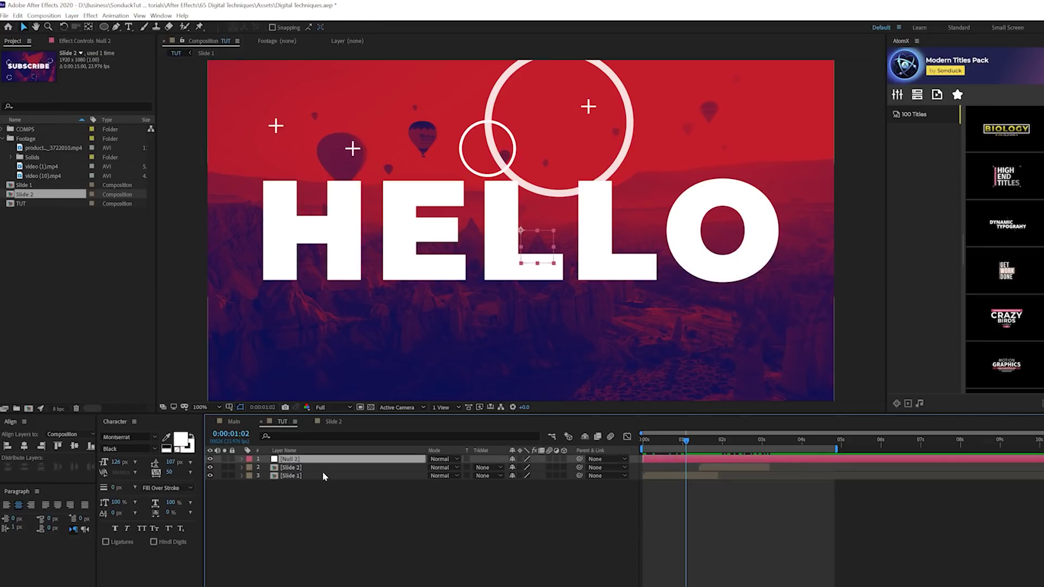
{"action": "left_click", "coordinate": [305, 469]}
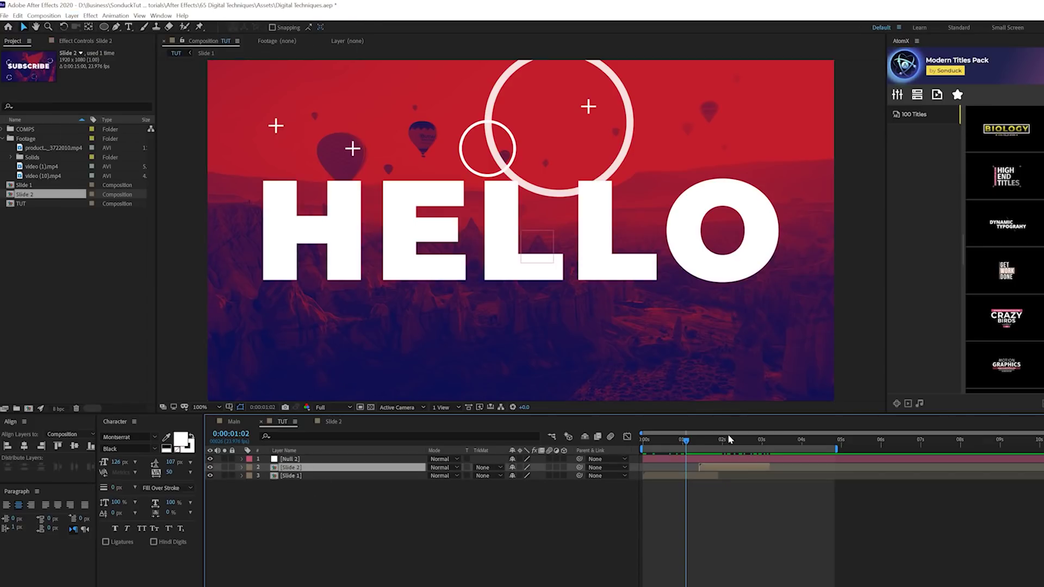
{"action": "left_click", "coordinate": [708, 440]}
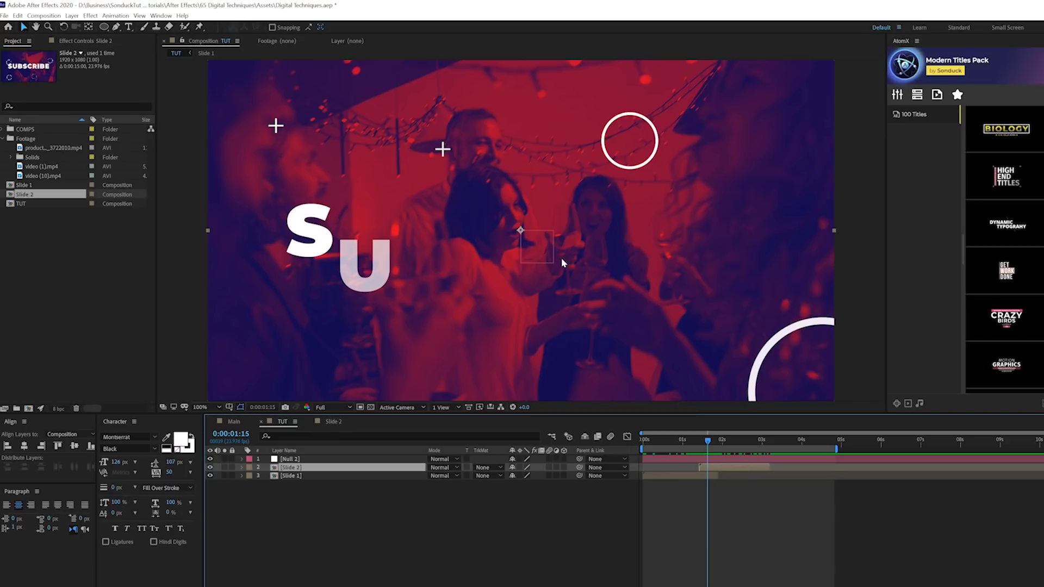
{"action": "key", "text": "p"}
{"action": "key", "text": "comma"}
{"action": "key", "text": "comma"}
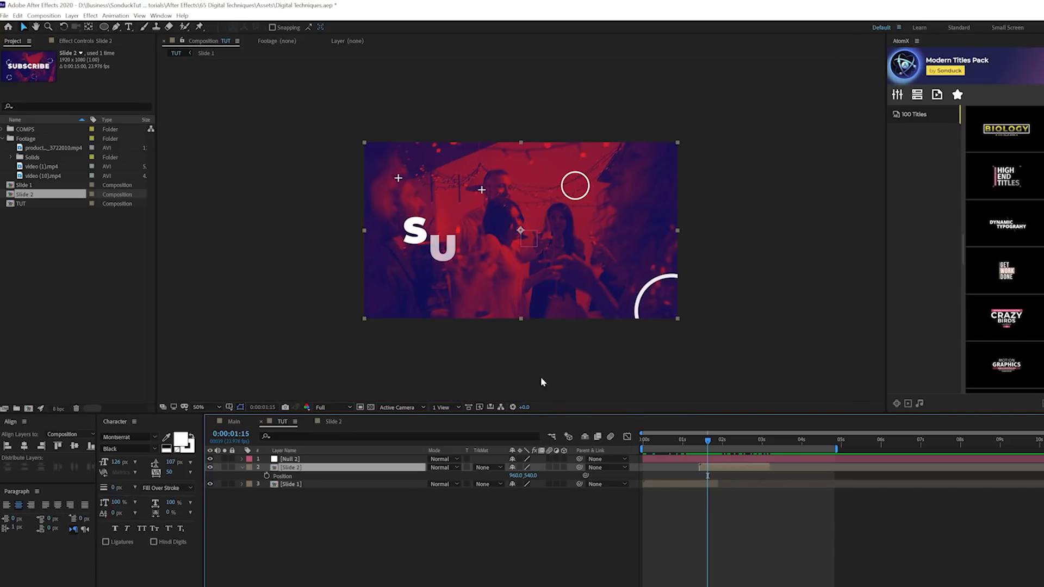
{"action": "left_click_drag", "start_coordinate": [529, 478], "coordinate": [1033, 495]}
Parent both slide layers to Null 2 and fit the viewer
{"action": "scroll", "coordinate": [609, 388], "scroll_direction": "up", "scroll_amount": 2}
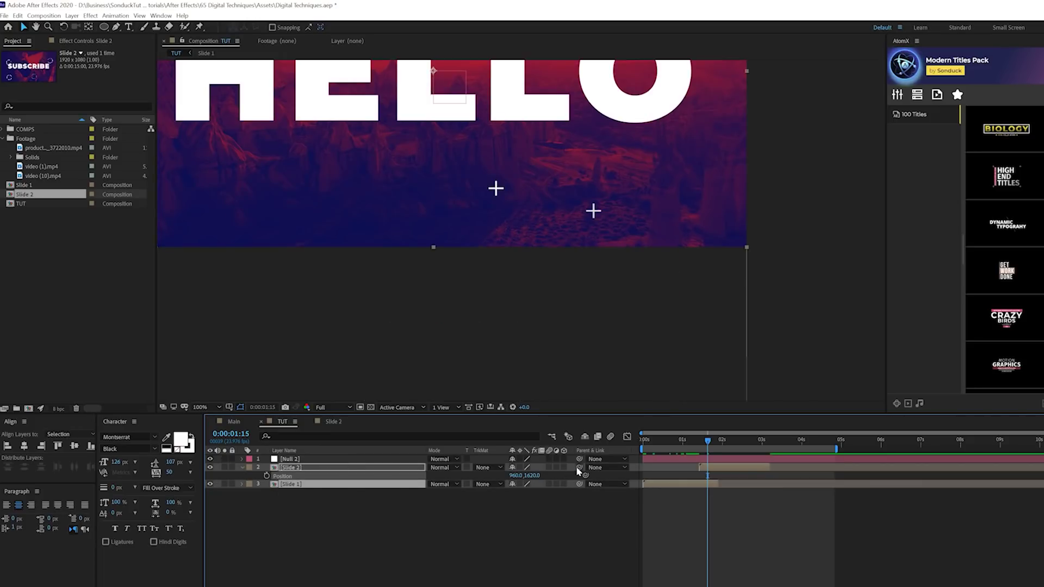
{"action": "left_click_drag", "start_coordinate": [580, 467], "coordinate": [308, 462]}
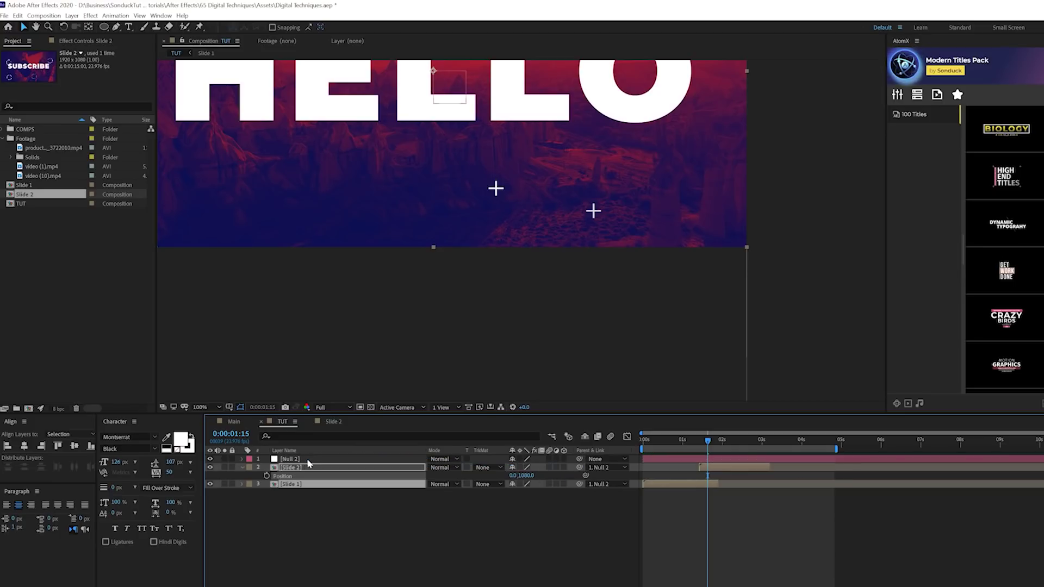
{"action": "left_click", "coordinate": [321, 536]}
{"action": "scroll", "coordinate": [450, 279], "scroll_direction": "down", "scroll_amount": 2}
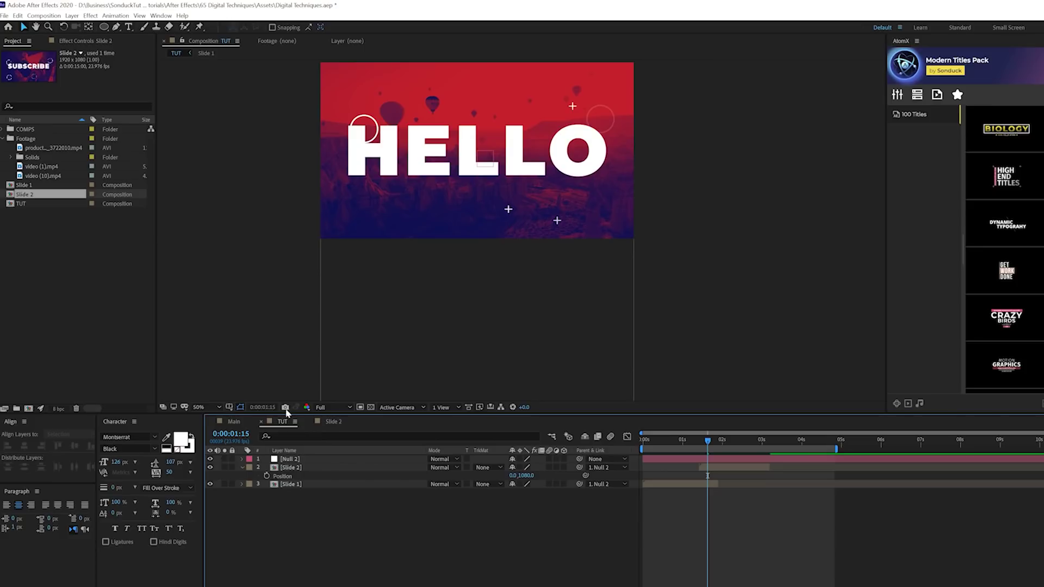
{"action": "left_click", "coordinate": [217, 407]}
Keyframe Null 2's Position at 0:00:01:10 and raise it to Y -539 at 1:21
{"action": "left_click", "coordinate": [294, 459]}
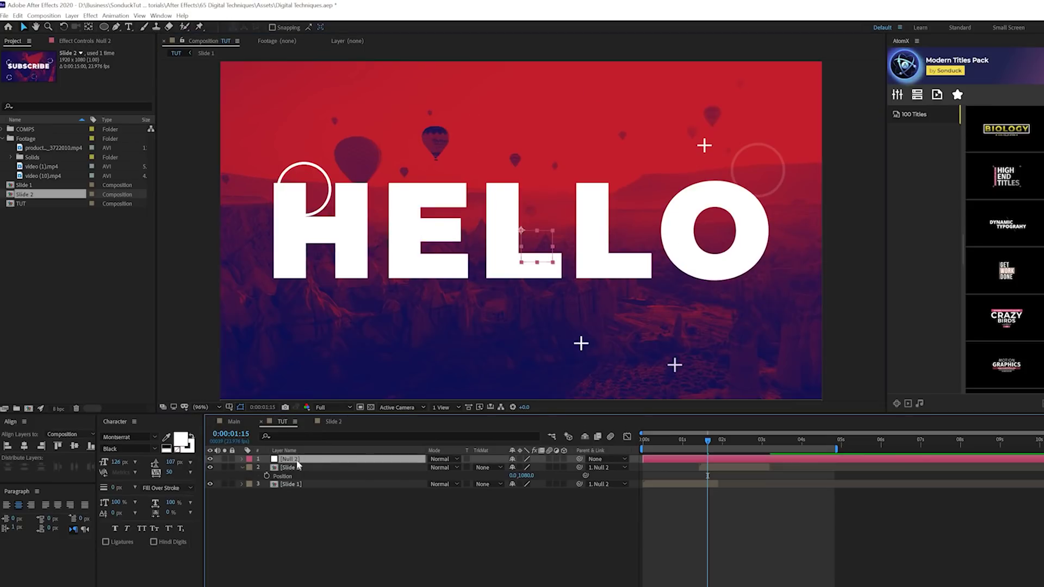
{"action": "key", "text": "Page_Up"}
{"action": "key", "text": "Page_Up"}
{"action": "key", "text": "Page_Up"}
{"action": "key", "text": "Page_Up"}
{"action": "key", "text": "Page_Up"}
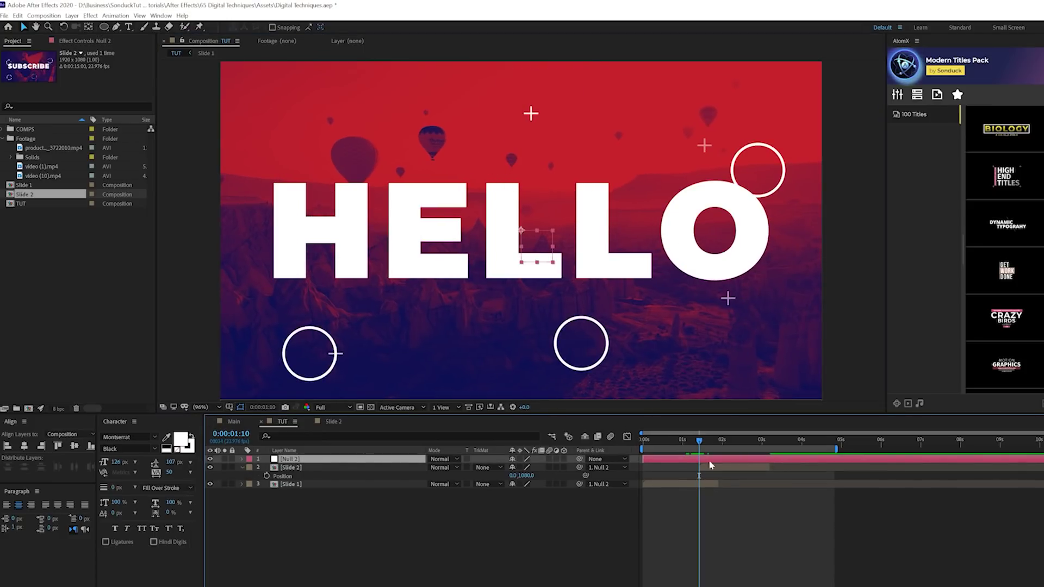
{"action": "key", "text": "p"}
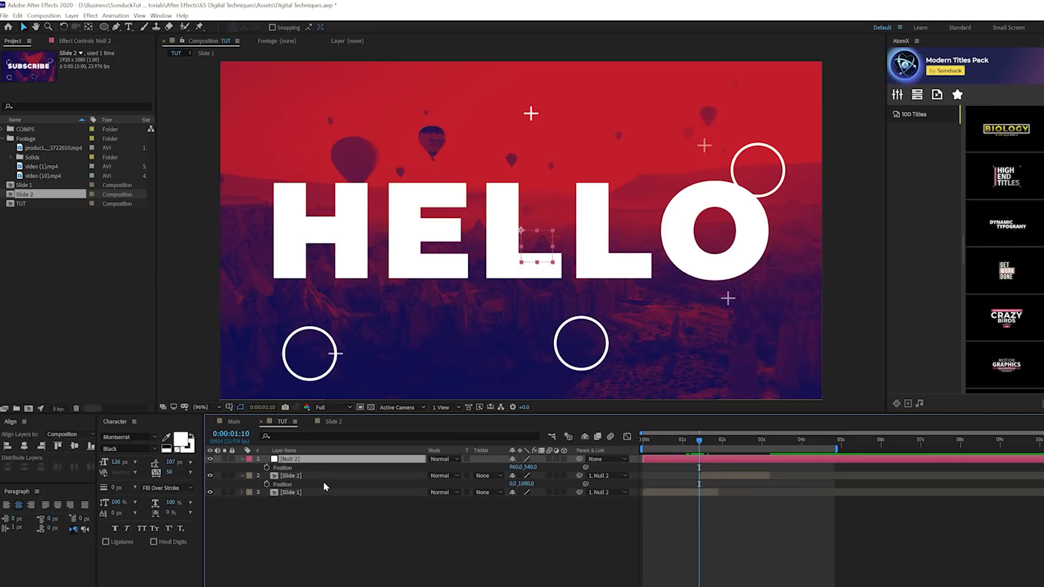
{"action": "left_click", "coordinate": [266, 468]}
{"action": "left_click", "coordinate": [718, 442]}
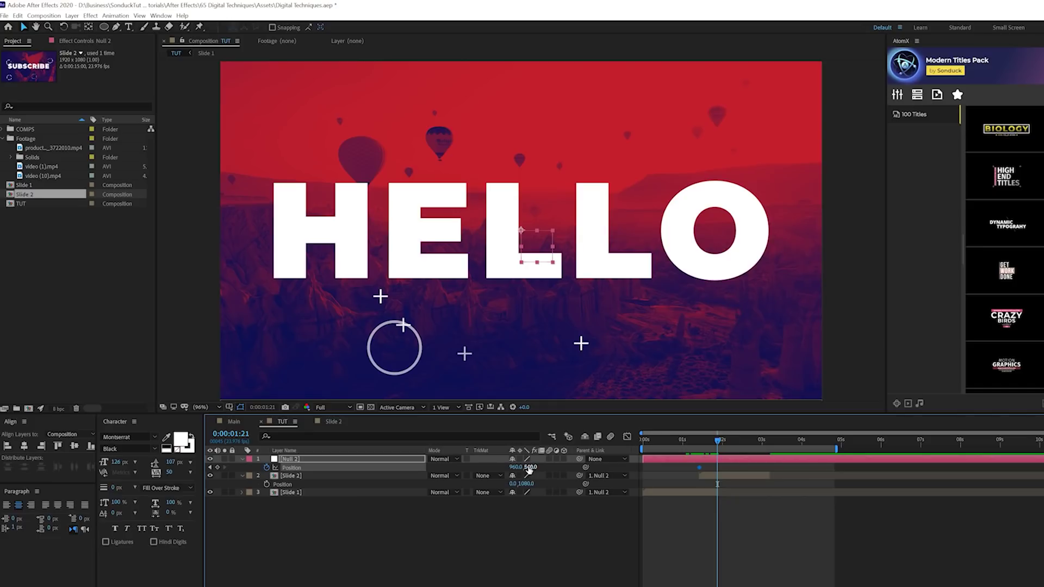
{"action": "mouse_move", "coordinate": [529, 470]}
{"action": "left_mouse_down"}
{"action": "mouse_move", "coordinate": [492, 471]}
{"action": "mouse_move", "coordinate": [536, 467]}
{"action": "left_mouse_up"}
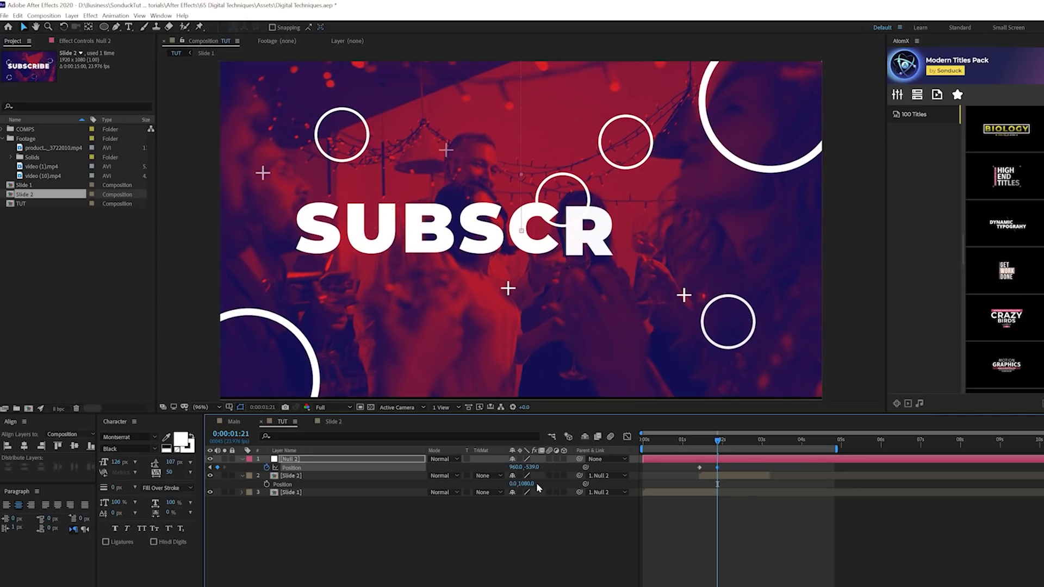
Easy-ease both Null 2 Position keyframes with F9 and preview the transition
{"action": "key", "text": "comma"}
{"action": "key", "text": "comma"}
{"action": "left_click_drag", "start_coordinate": [728, 465], "coordinate": [664, 472]}
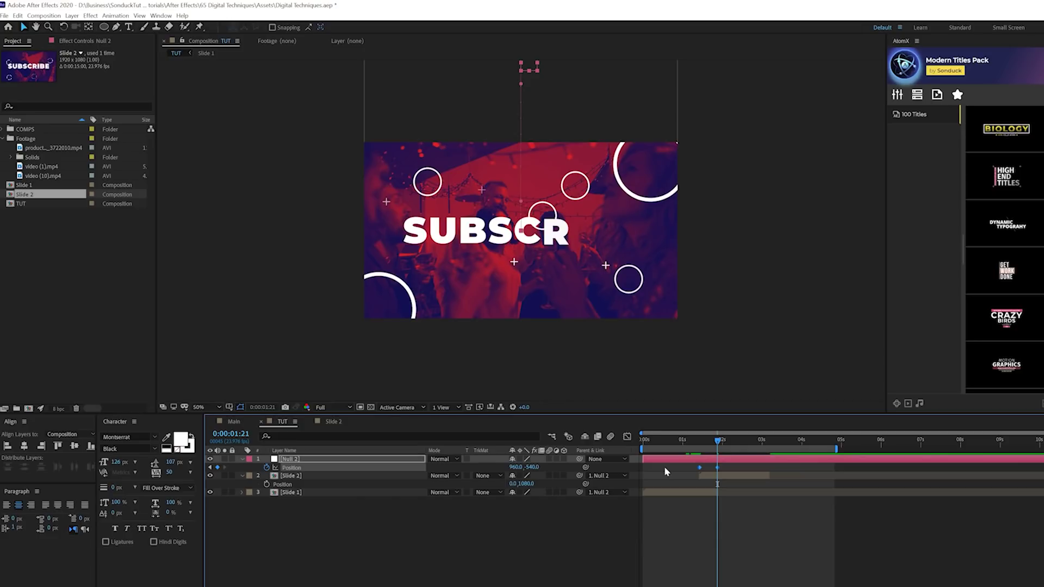
{"action": "key", "text": "F9"}
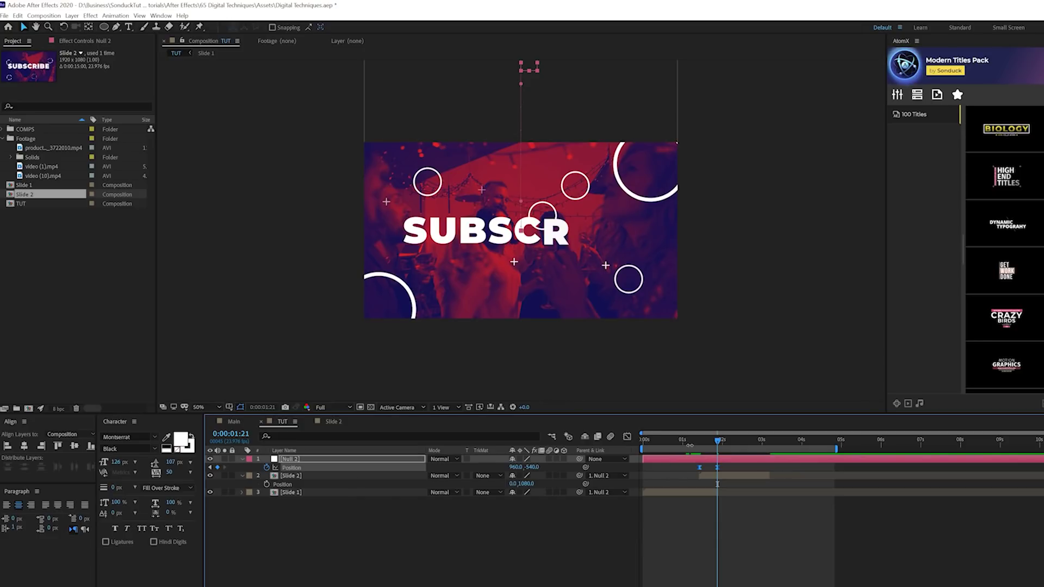
{"action": "left_click_drag", "start_coordinate": [718, 441], "coordinate": [703, 441]}
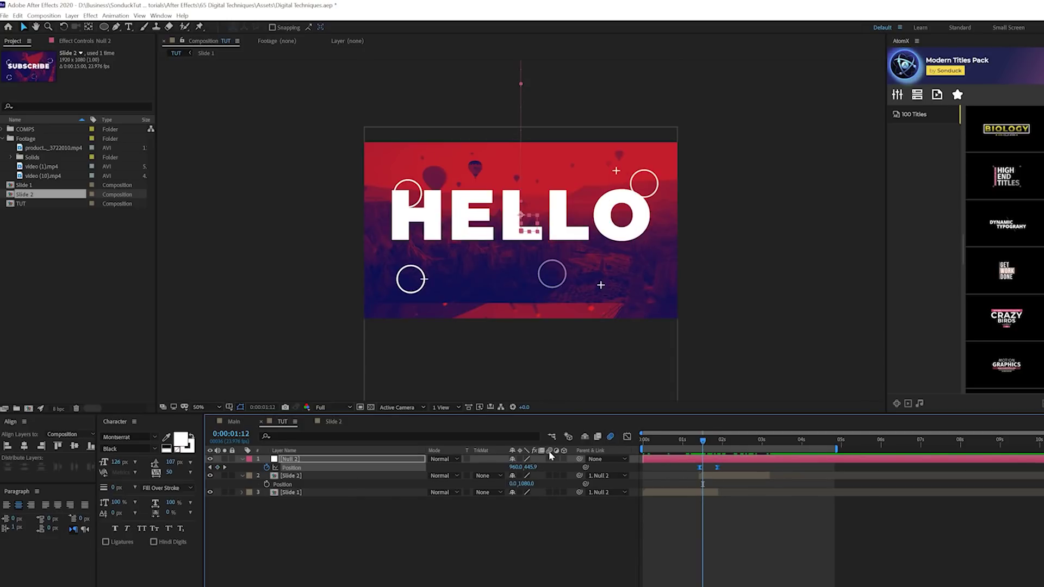
{"action": "key", "text": "period"}
{"action": "key", "text": "period"}
{"action": "key", "text": "space"}
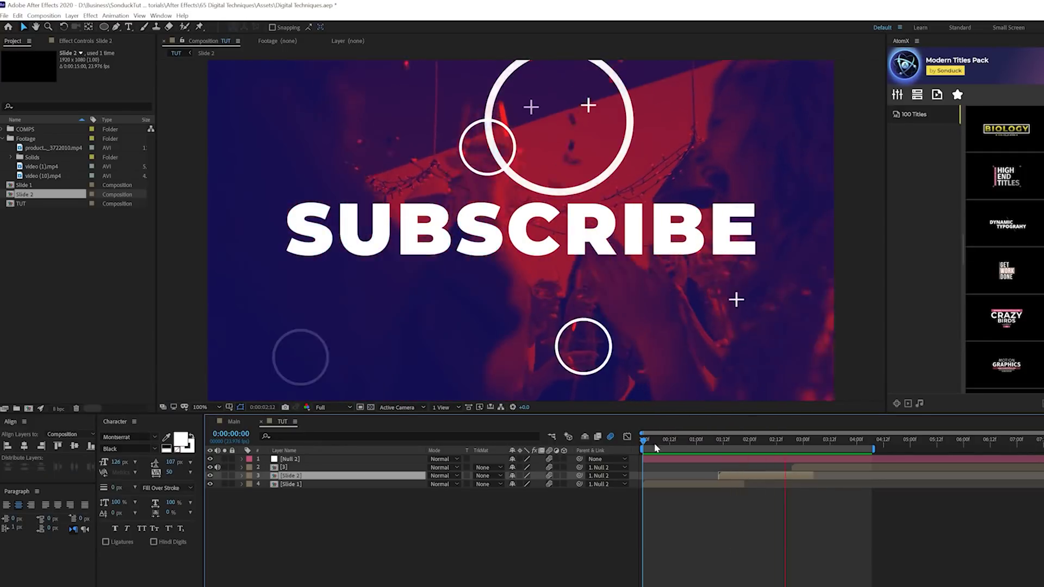
Stop the preview and scrub the slide transition in TUT and the Main comp
{"action": "key", "text": "comma"}
{"action": "key", "text": "comma"}
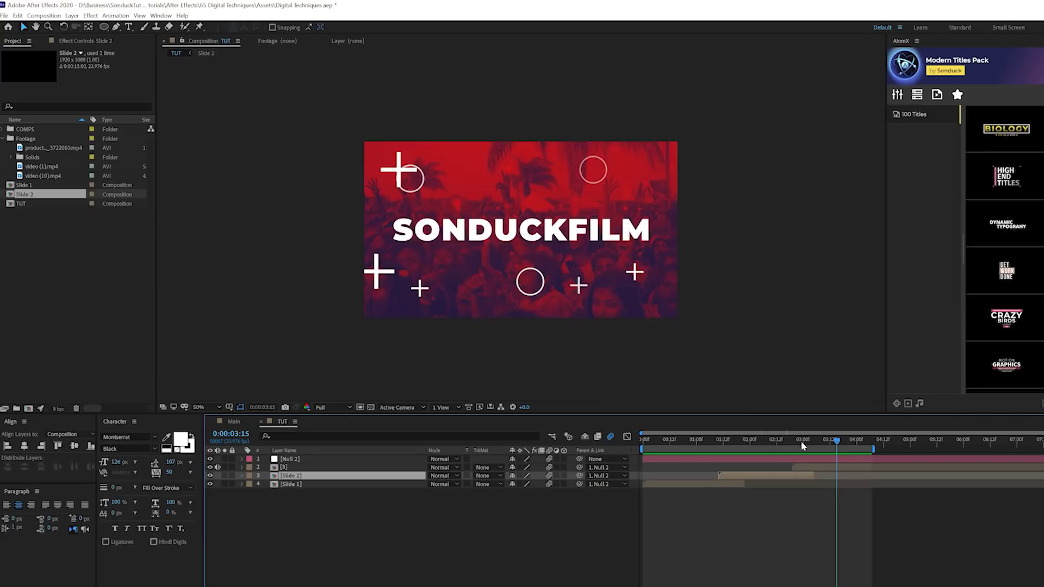
{"action": "left_click_drag", "start_coordinate": [801, 441], "coordinate": [758, 442]}
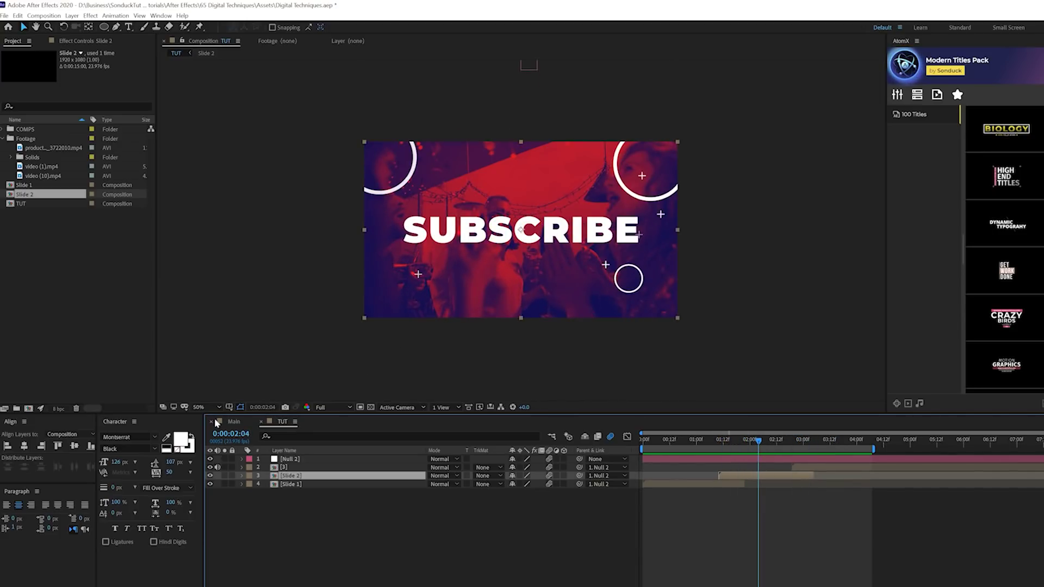
{"action": "left_click", "coordinate": [231, 422]}
{"action": "mouse_move", "coordinate": [712, 441]}
{"action": "left_mouse_down"}
{"action": "mouse_move", "coordinate": [702, 440]}
{"action": "mouse_move", "coordinate": [711, 440]}
{"action": "left_mouse_up"}
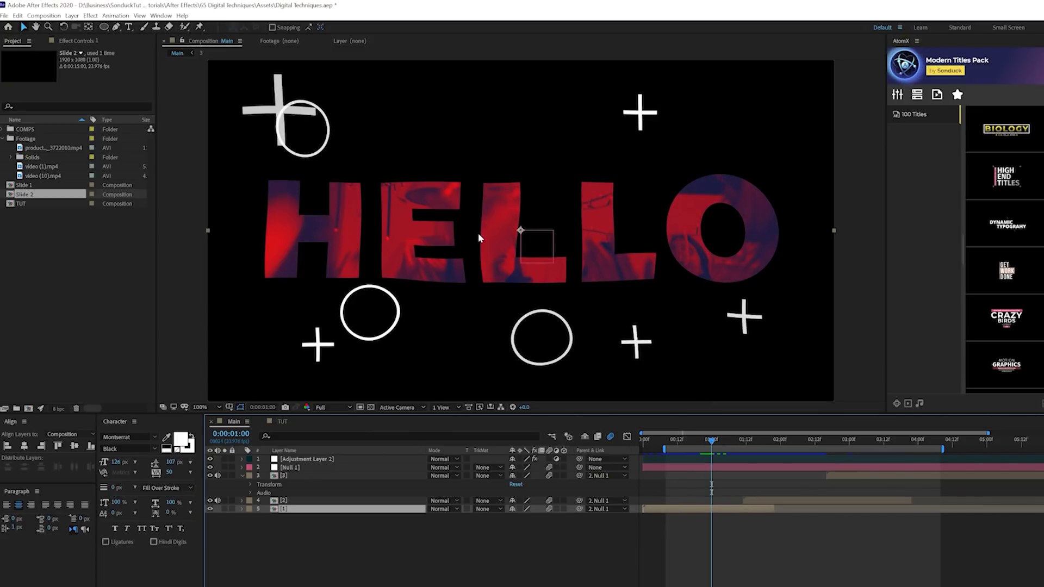
{"action": "mouse_move", "coordinate": [712, 445]}
{"action": "left_mouse_down"}
{"action": "mouse_move", "coordinate": [668, 443]}
{"action": "mouse_move", "coordinate": [700, 443]}
{"action": "left_mouse_up"}
Return to TUT and open the Slide 2 precomp from its layer
{"action": "left_click", "coordinate": [283, 422]}
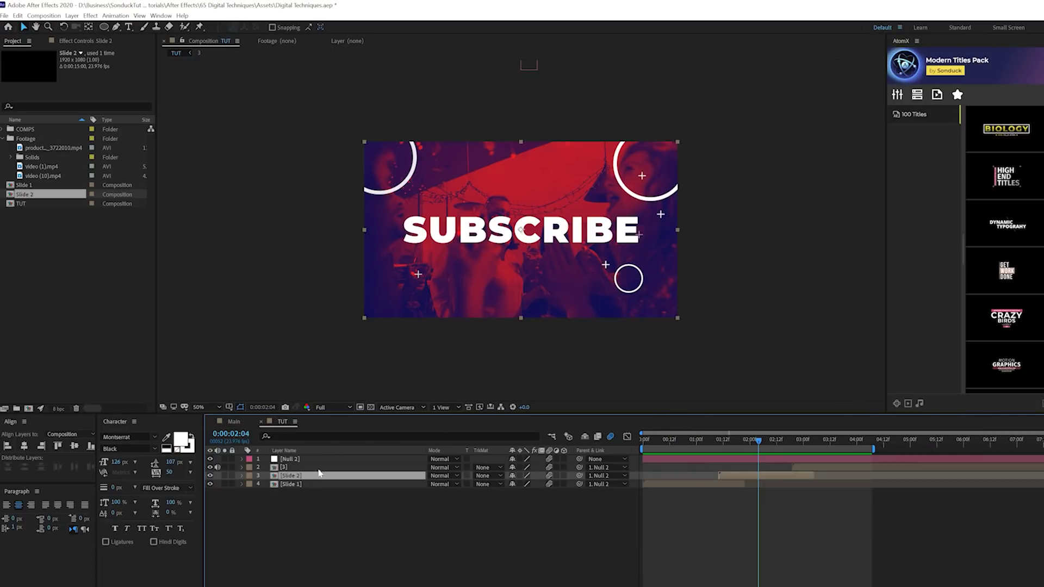
{"action": "left_click_drag", "start_coordinate": [695, 442], "coordinate": [771, 469]}
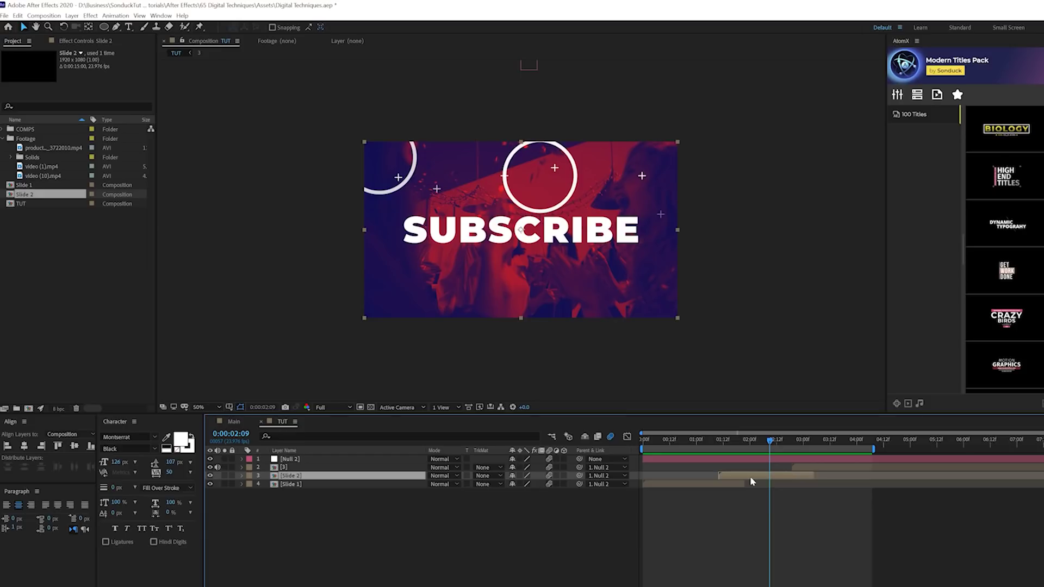
{"action": "double_click", "coordinate": [749, 477]}
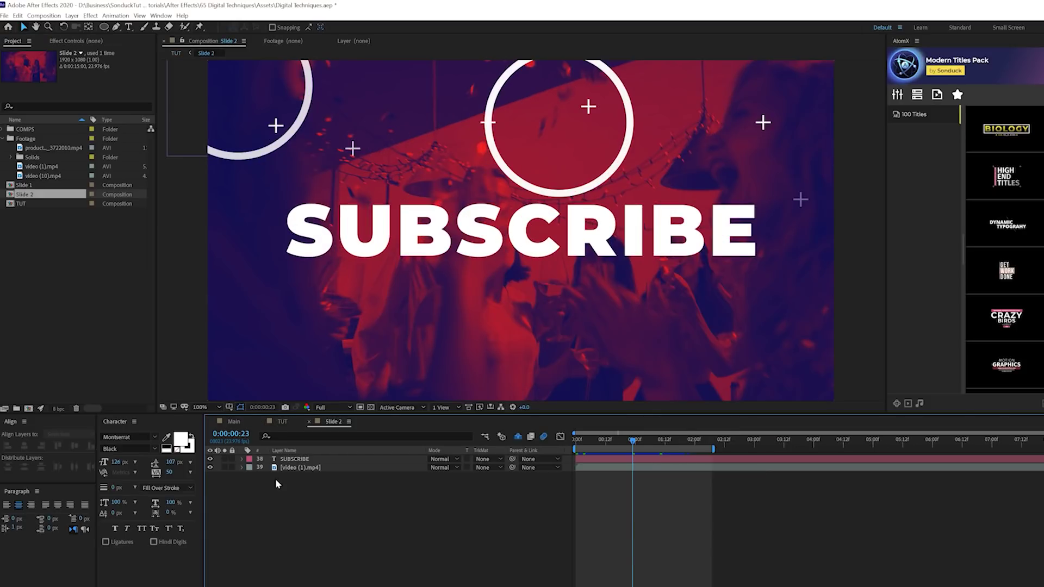
Create a new black solid layer in Slide 2
{"action": "left_click", "coordinate": [307, 469]}
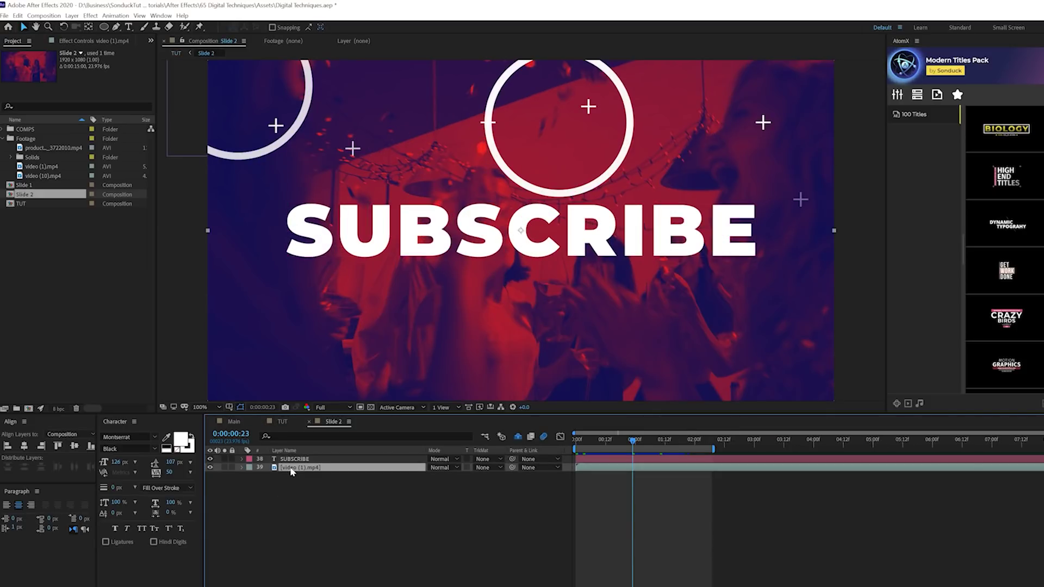
{"action": "left_click", "coordinate": [292, 460]}
{"action": "left_click", "coordinate": [351, 508]}
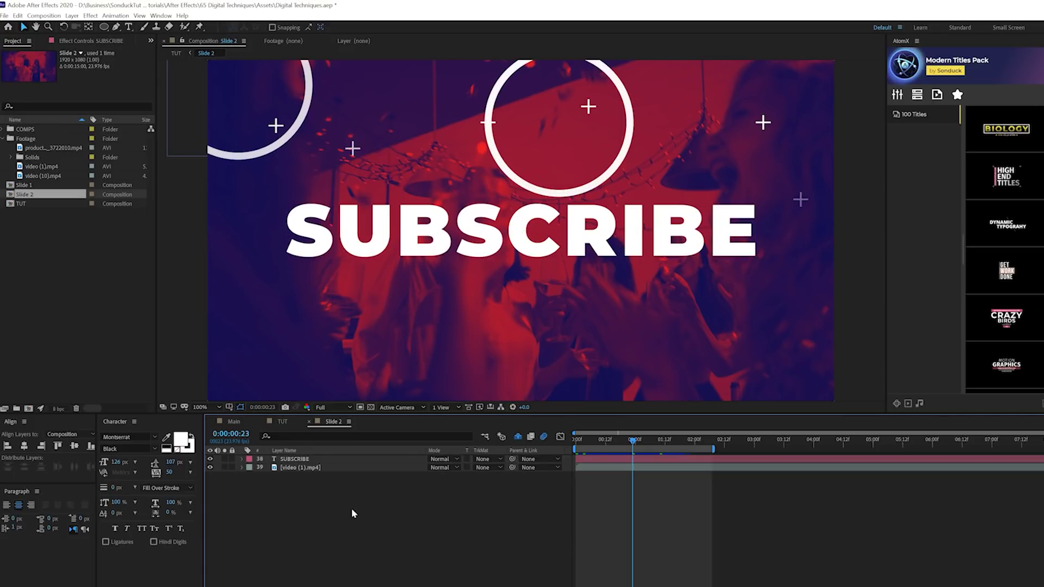
{"action": "left_click", "coordinate": [71, 15]}
{"action": "mouse_move", "coordinate": [81, 26]}
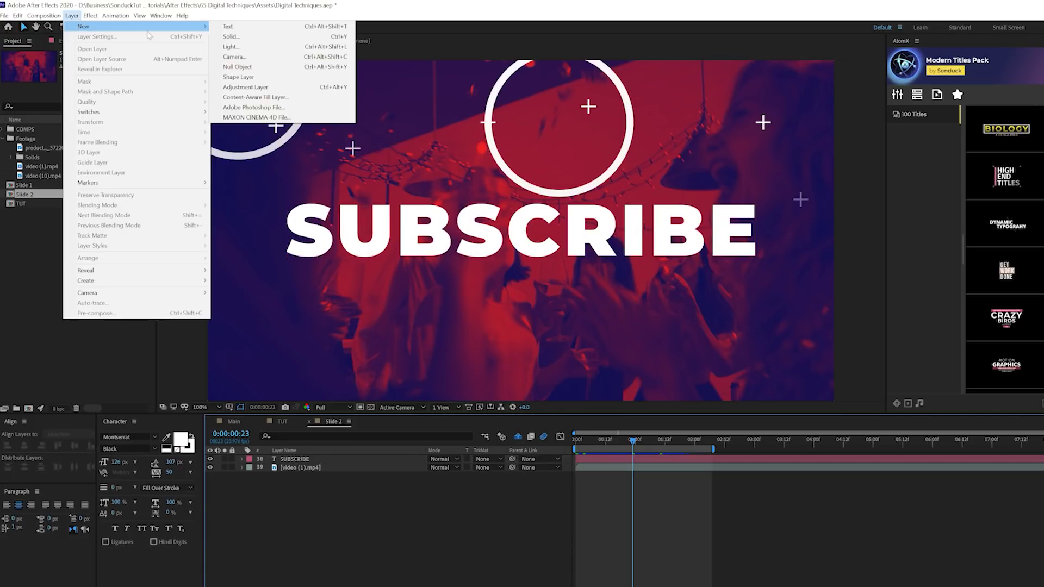
{"action": "left_click", "coordinate": [229, 36]}
{"action": "left_click", "coordinate": [420, 334]}
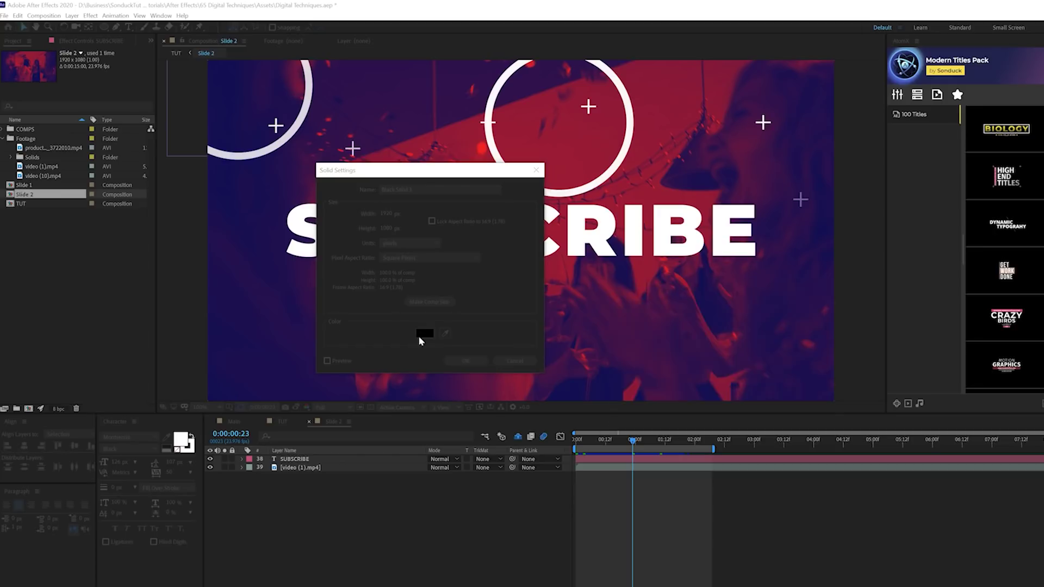
{"action": "left_click", "coordinate": [803, 325]}
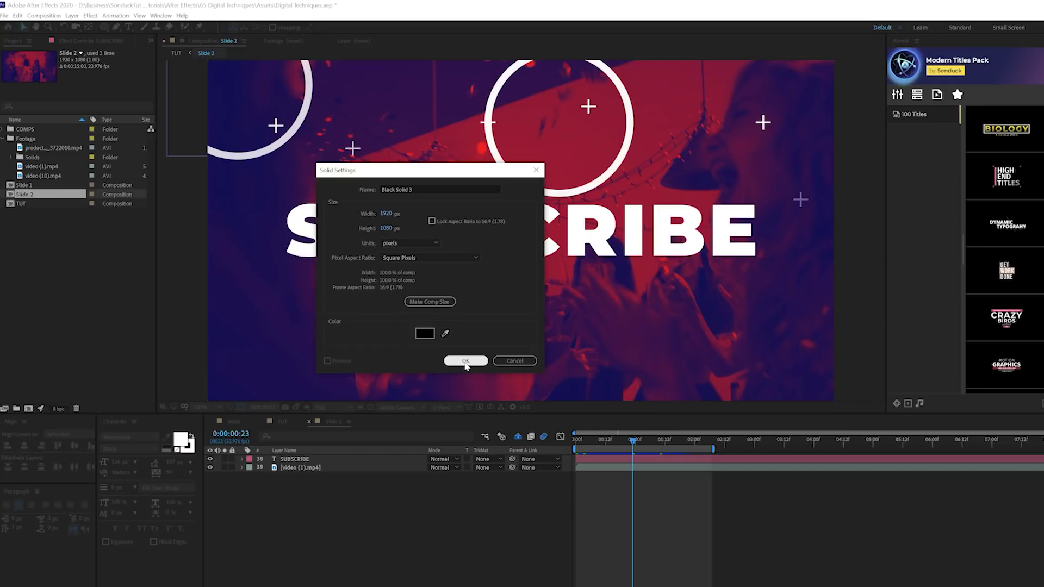
{"action": "left_click", "coordinate": [465, 361]}
Move the black solid below SUBSCRIBE, set Alpha Inverted Matte "SUBSCRIBE", and preview
{"action": "left_click_drag", "start_coordinate": [287, 461], "coordinate": [299, 473]}
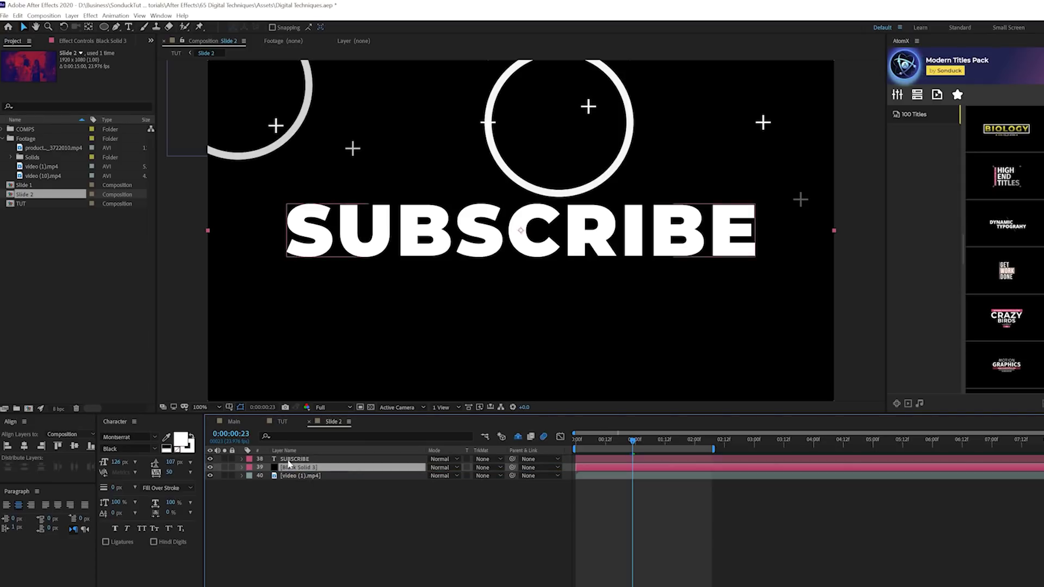
{"action": "left_click", "coordinate": [293, 460]}
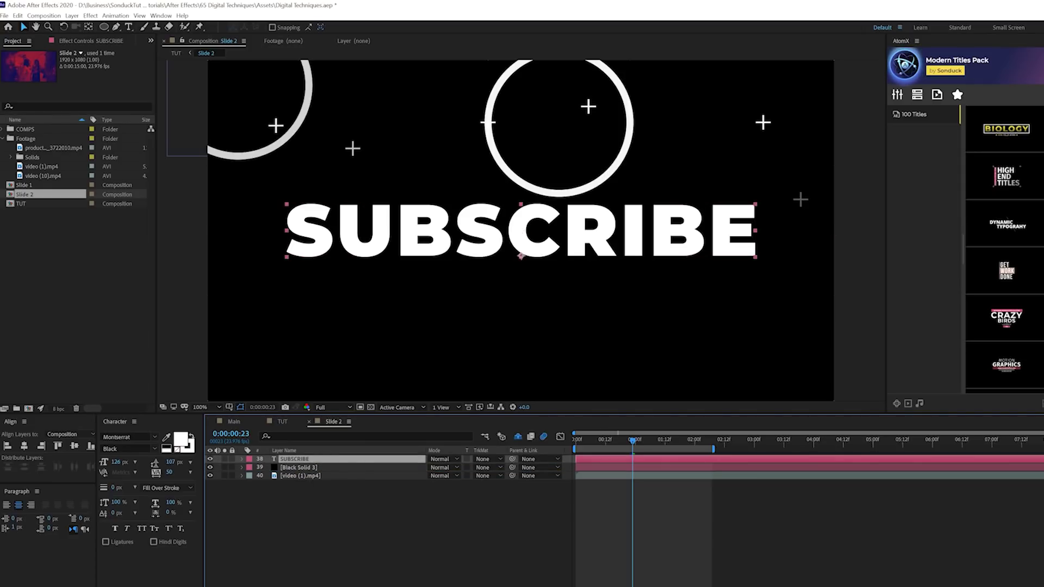
{"action": "left_click", "coordinate": [384, 468]}
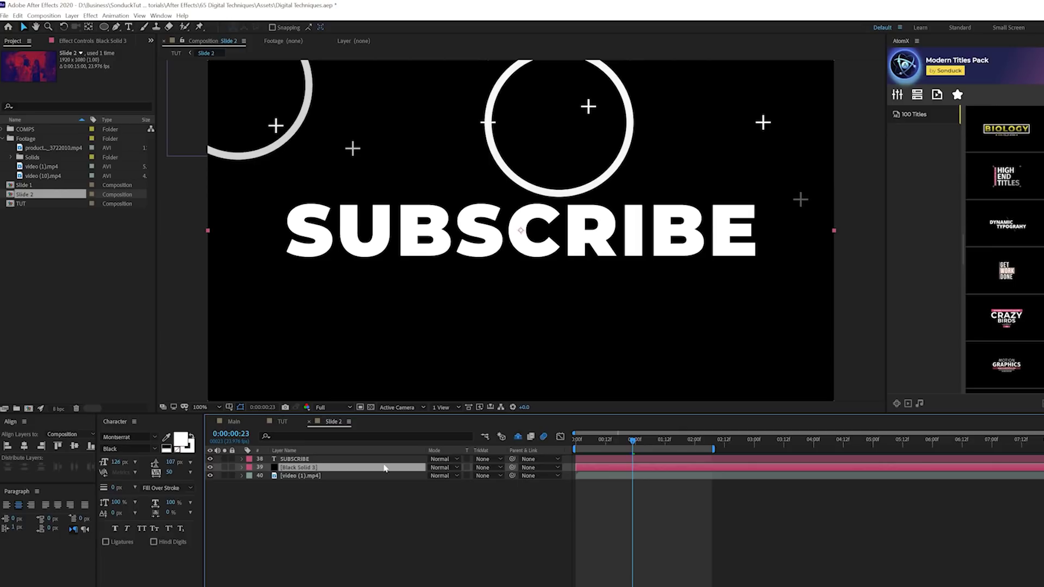
{"action": "left_click", "coordinate": [487, 468]}
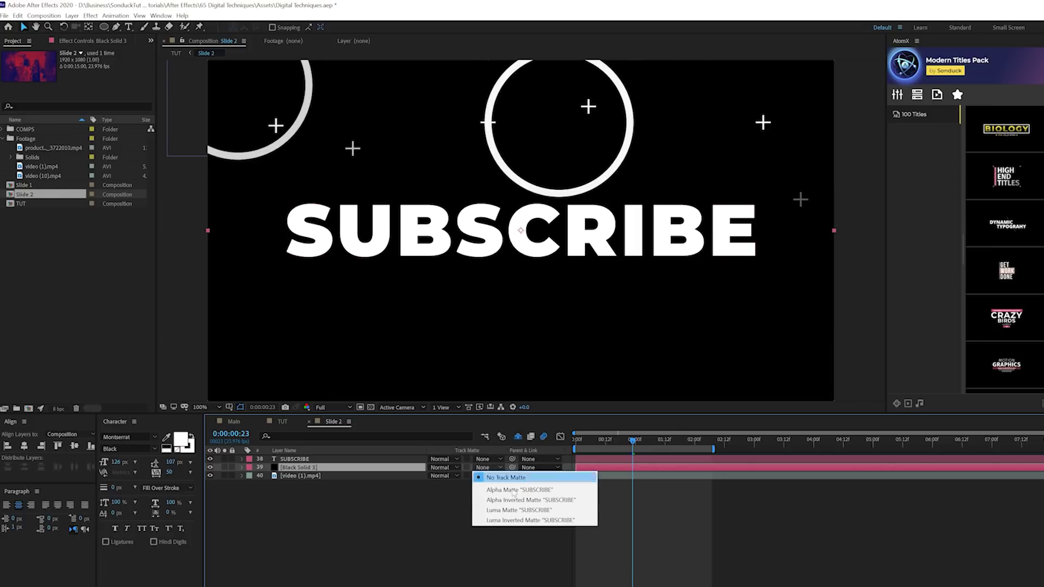
{"action": "left_click", "coordinate": [511, 501]}
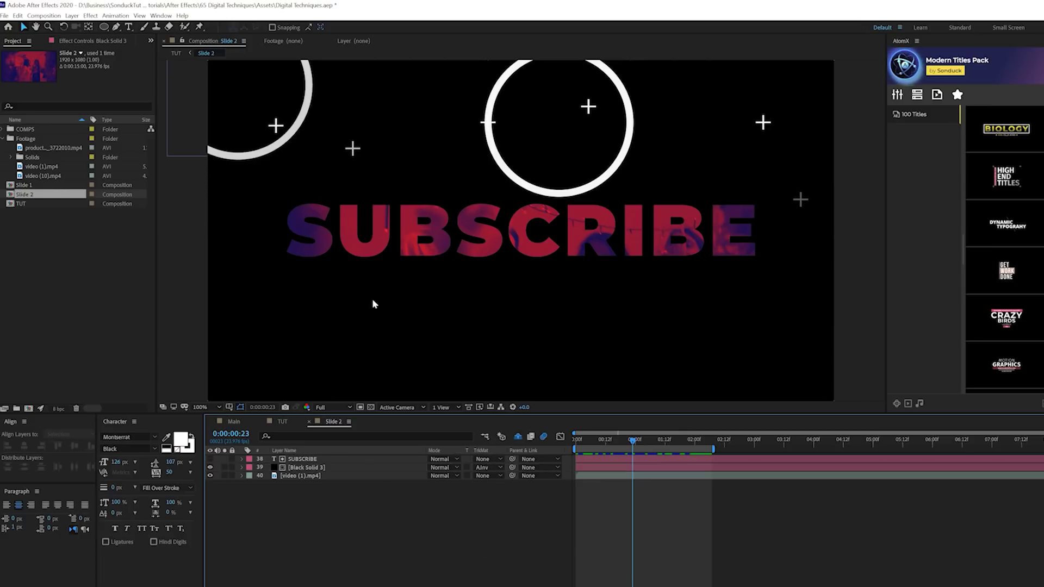
{"action": "key", "text": "space"}
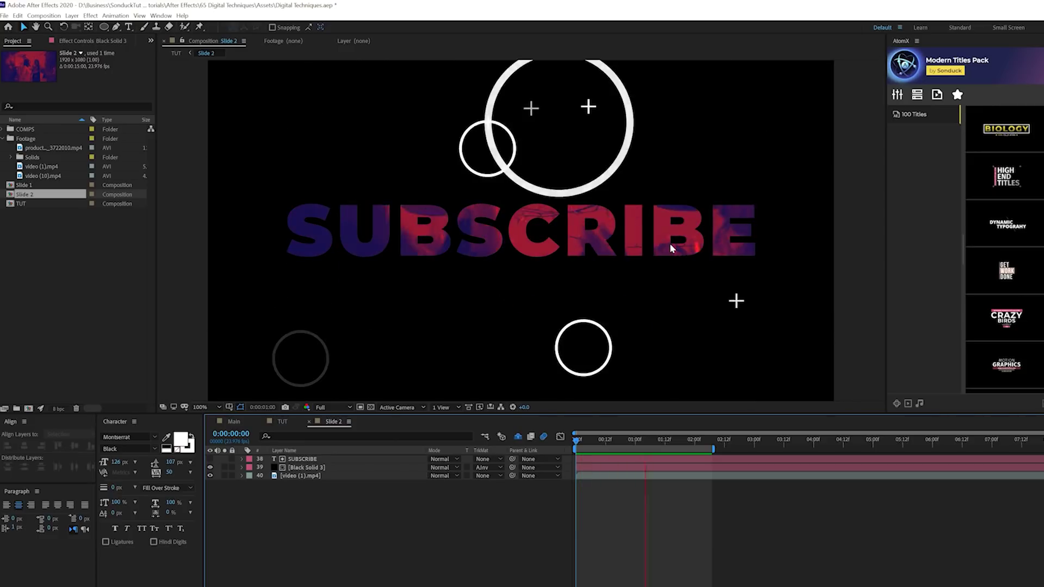
Review the Main and Slide 2 compositions, moving each back to an earlier frame
{"action": "left_click", "coordinate": [234, 425]}
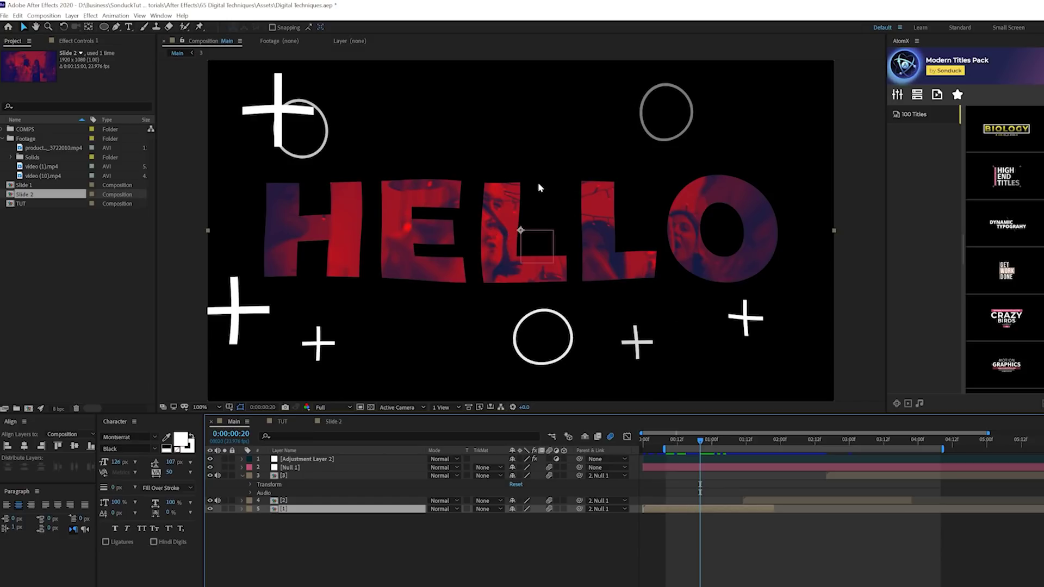
{"action": "left_click", "coordinate": [695, 441]}
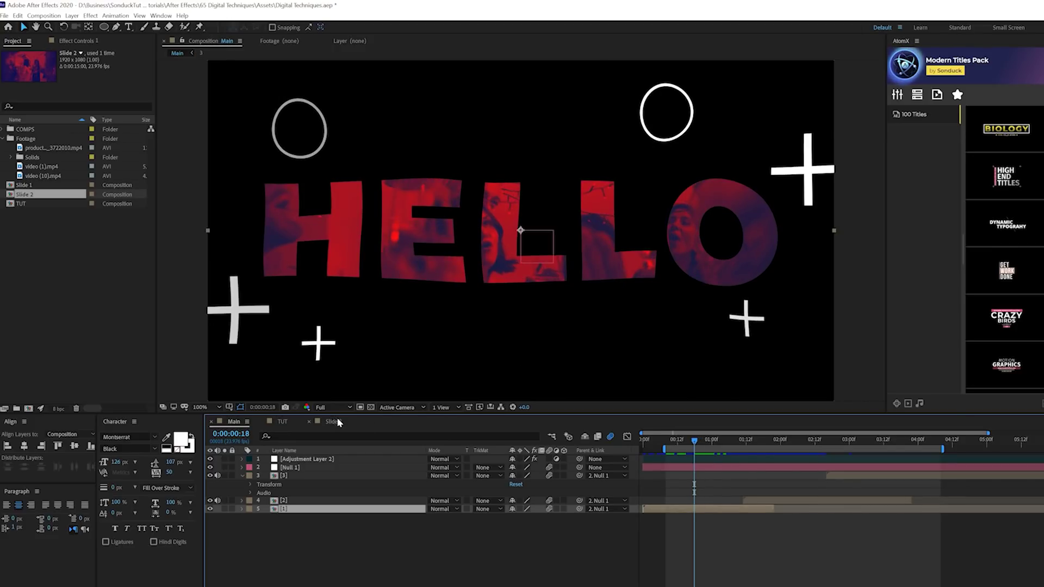
{"action": "left_click", "coordinate": [334, 422]}
{"action": "left_click_drag", "start_coordinate": [641, 438], "coordinate": [594, 442]}
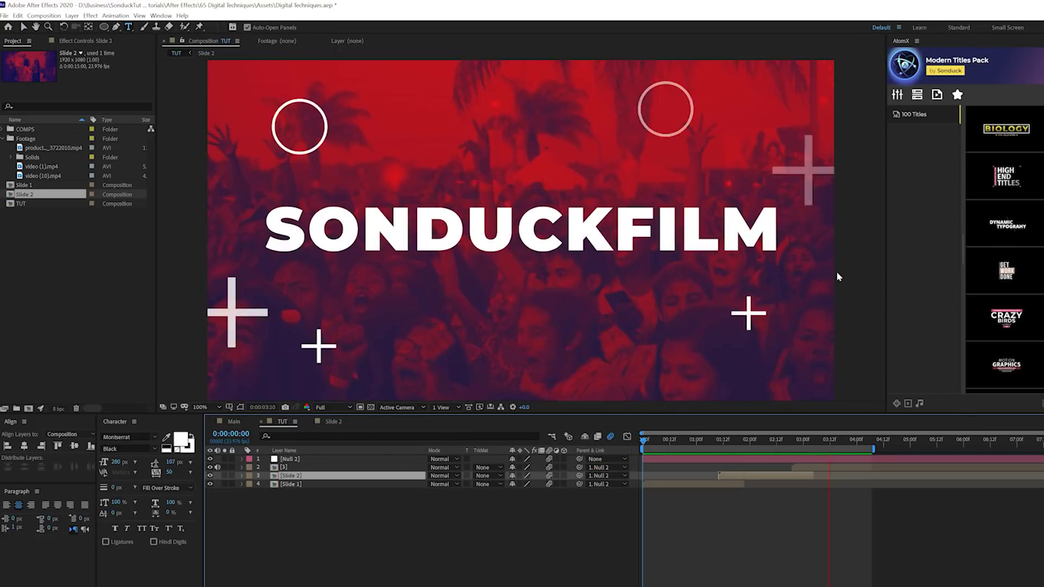